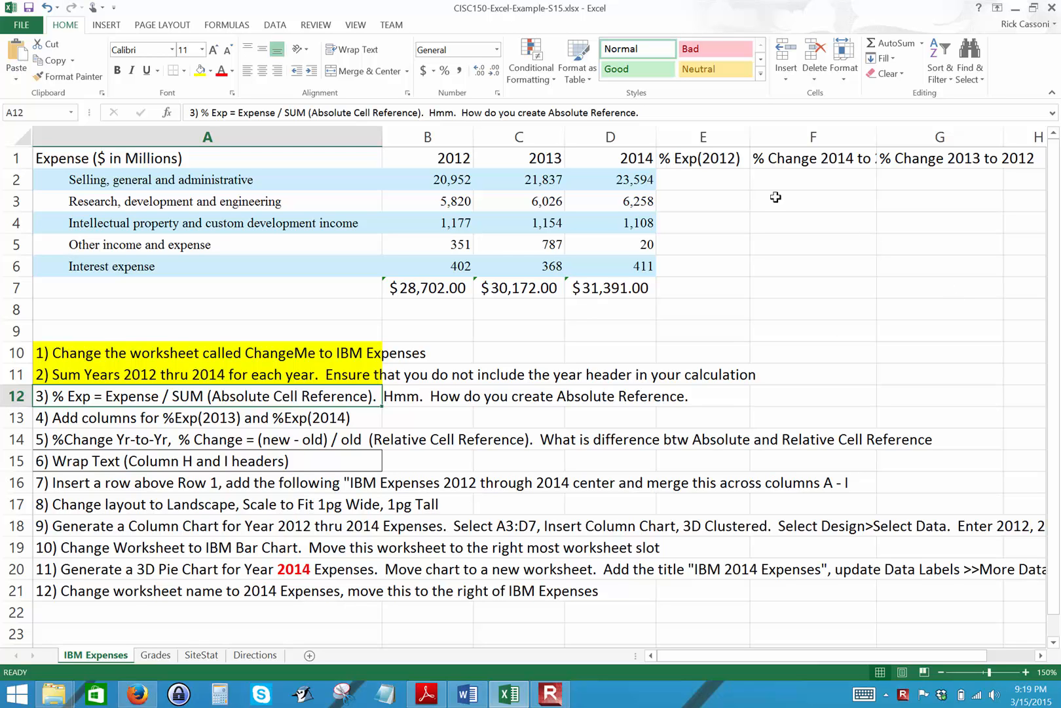
Calculate the 2012 expense share in E2 with the formula =B2/B7 and format the cell as a percentage.
{"action": "left_click", "coordinate": [697, 180]}
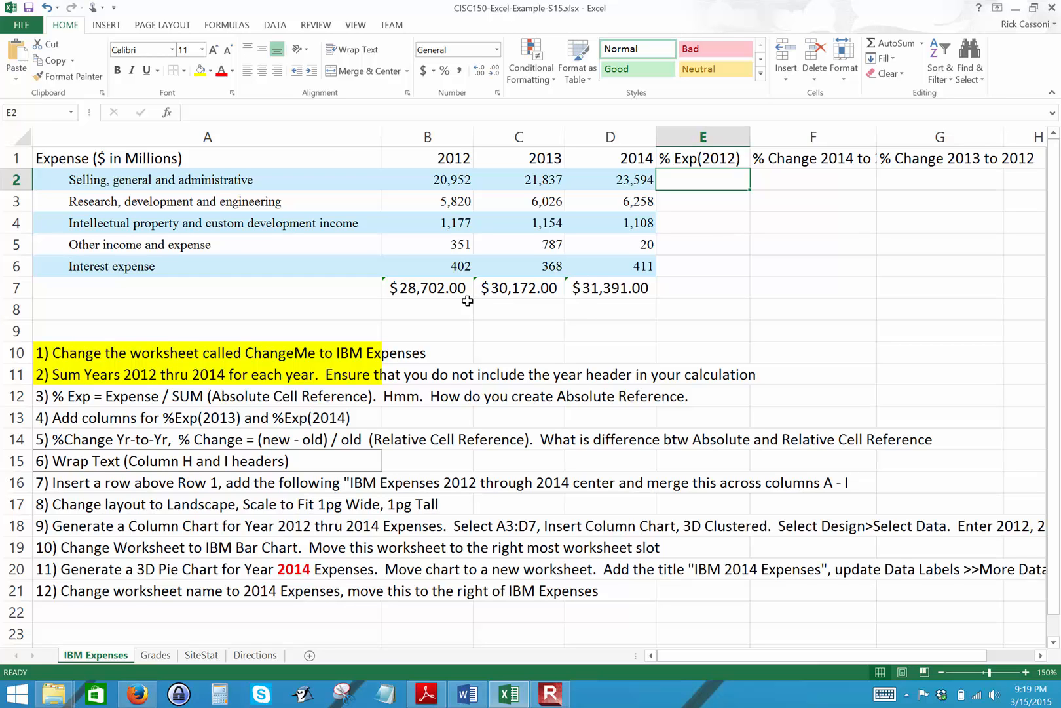
{"action": "type", "text": "="}
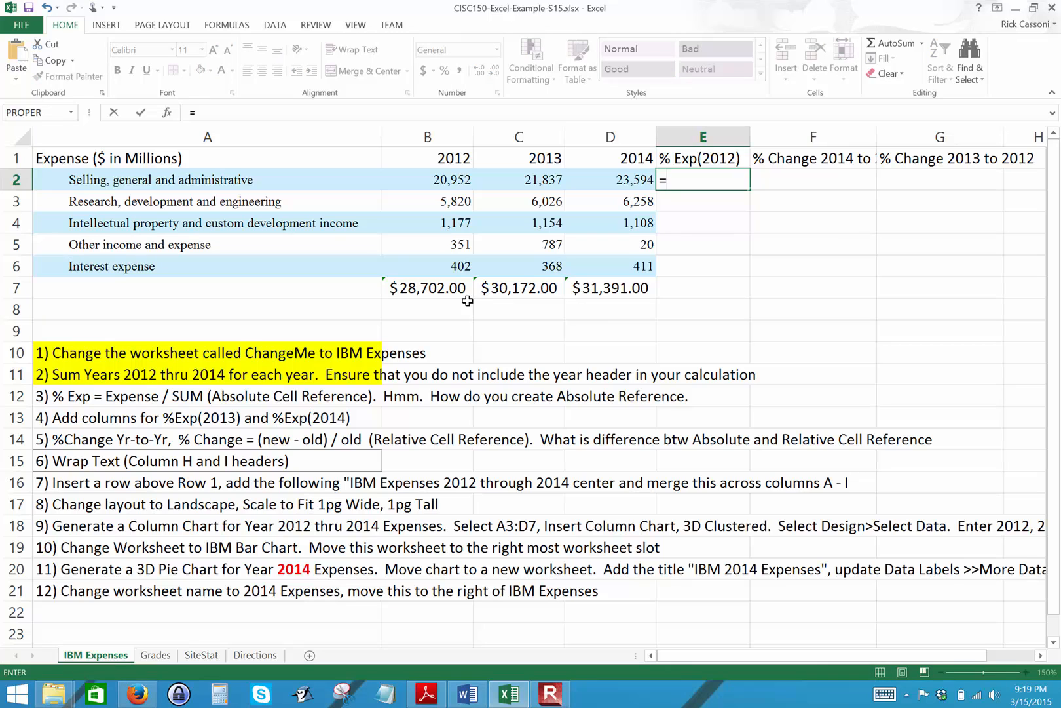
{"action": "left_click", "coordinate": [426, 182]}
{"action": "type", "text": "/"}
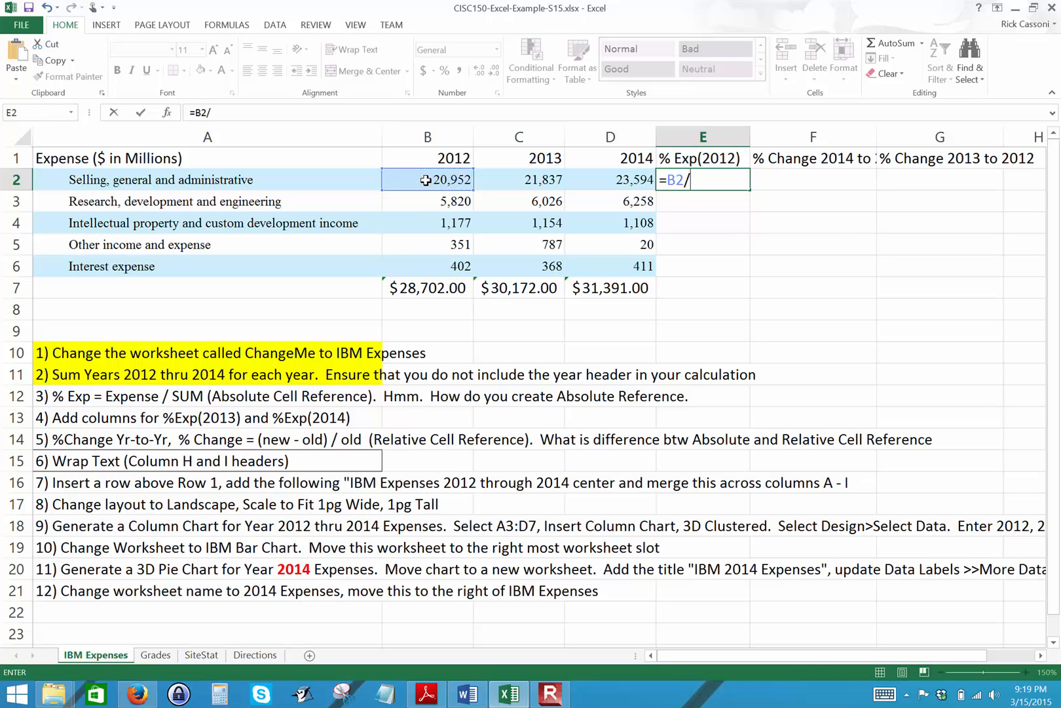
{"action": "left_click", "coordinate": [449, 288]}
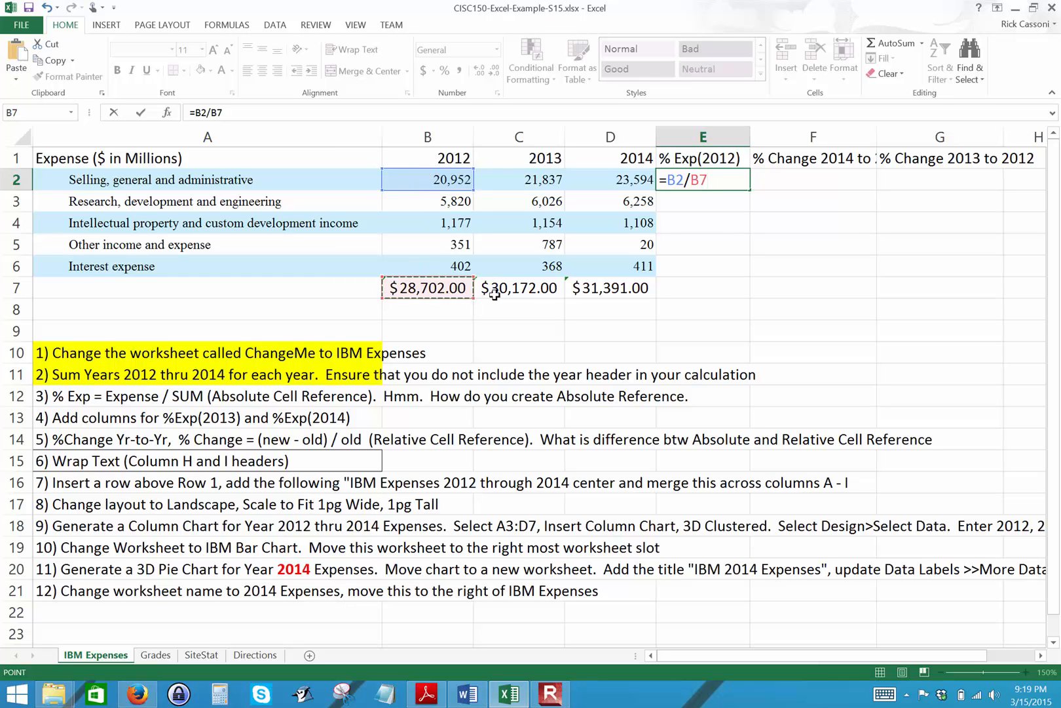
{"action": "key", "text": "Return"}
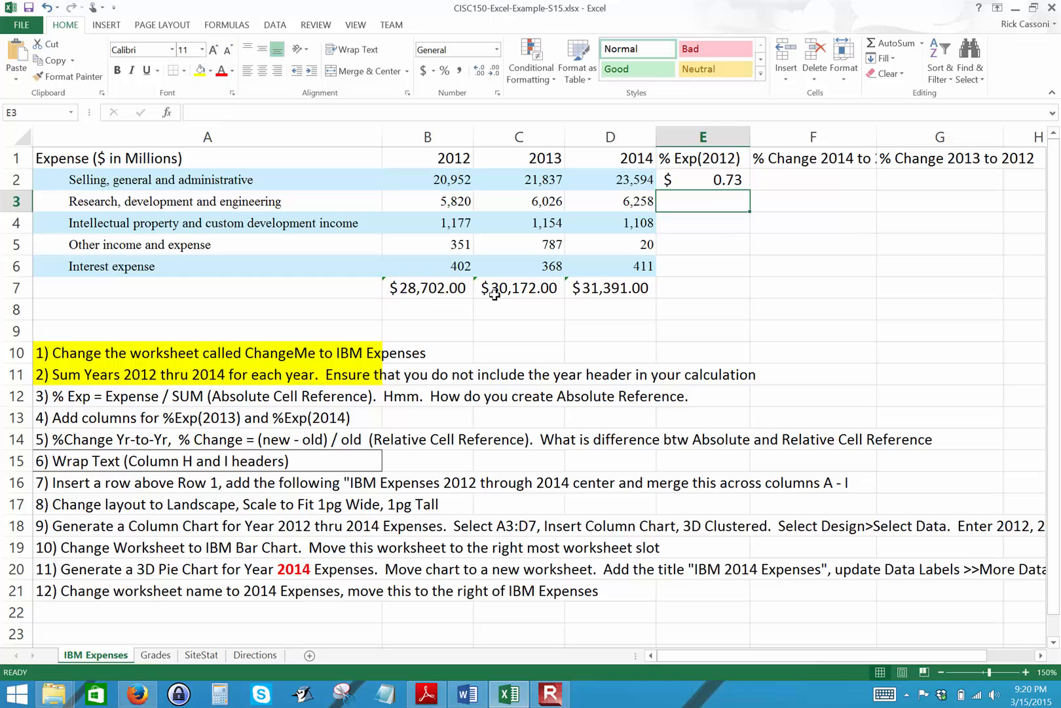
{"action": "left_click", "coordinate": [714, 178]}
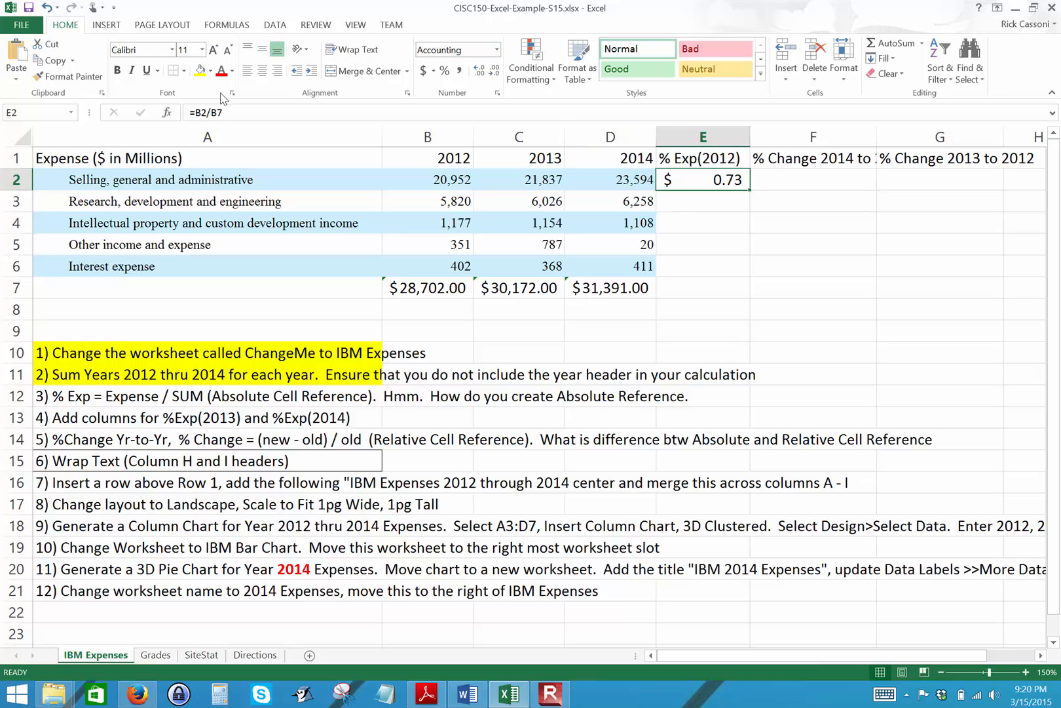
{"action": "left_click", "coordinate": [445, 70]}
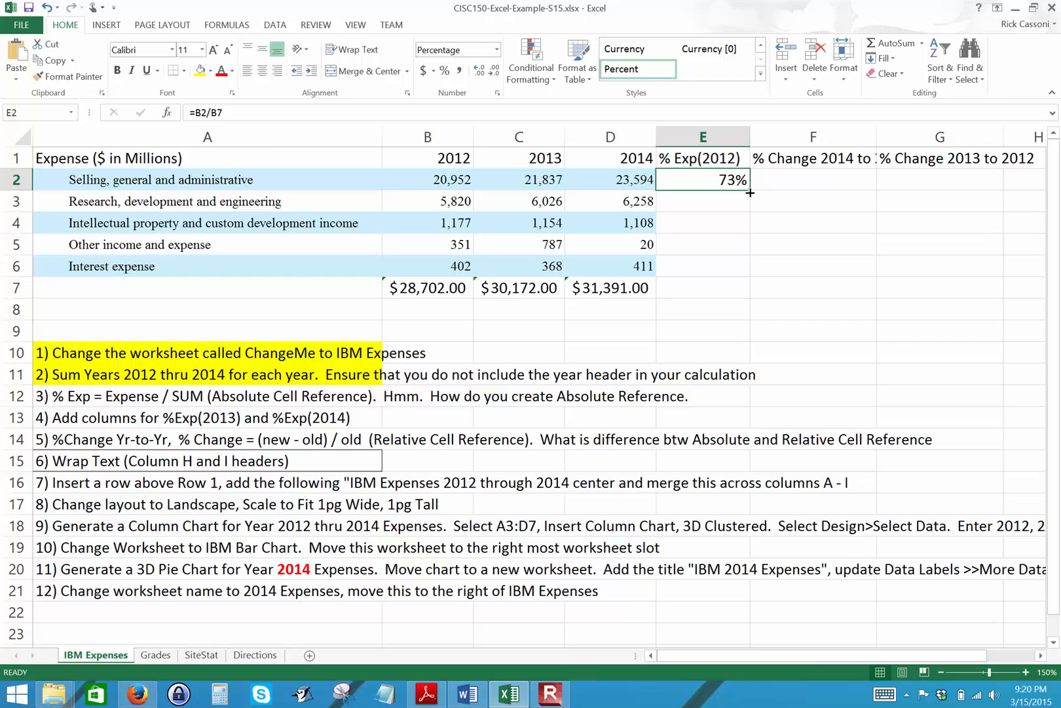
Try to fill the relative formula from E2 down through E7 and check which cells the copies reference.
{"action": "left_click_drag", "start_coordinate": [750, 193], "coordinate": [746, 299]}
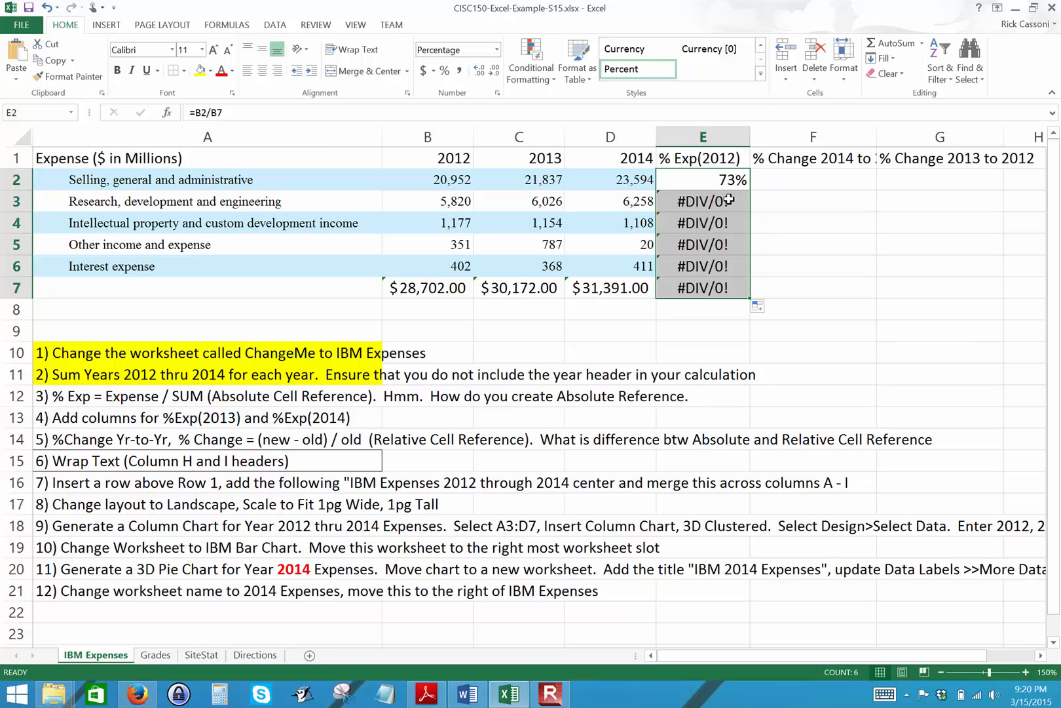
{"action": "left_click", "coordinate": [713, 182]}
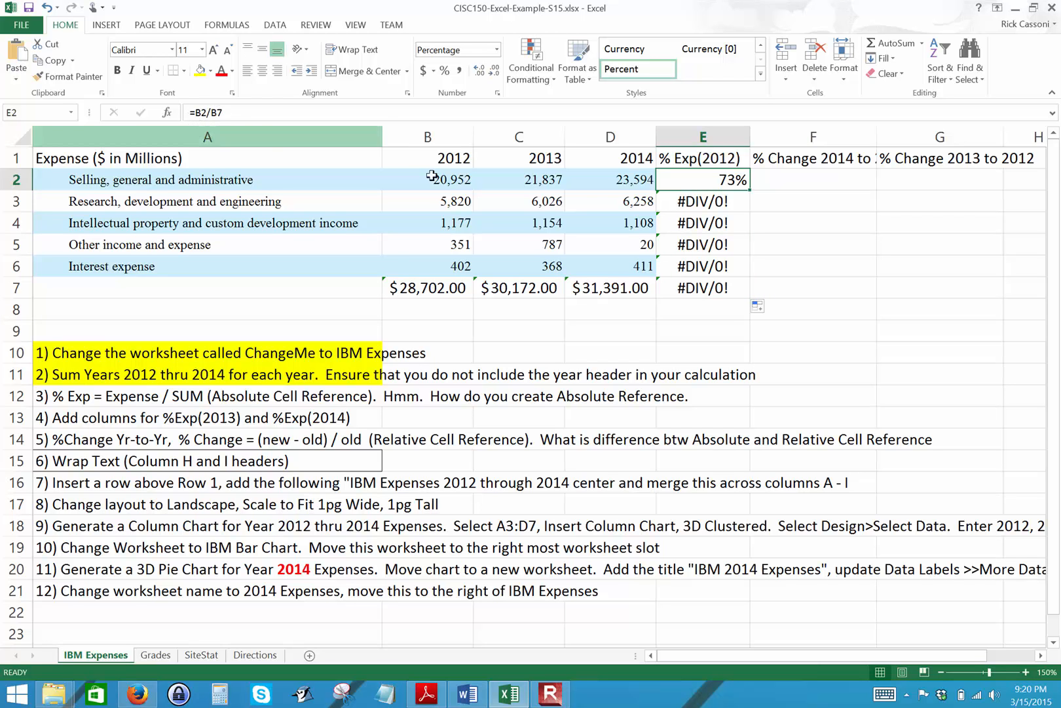
{"action": "left_click", "coordinate": [711, 202]}
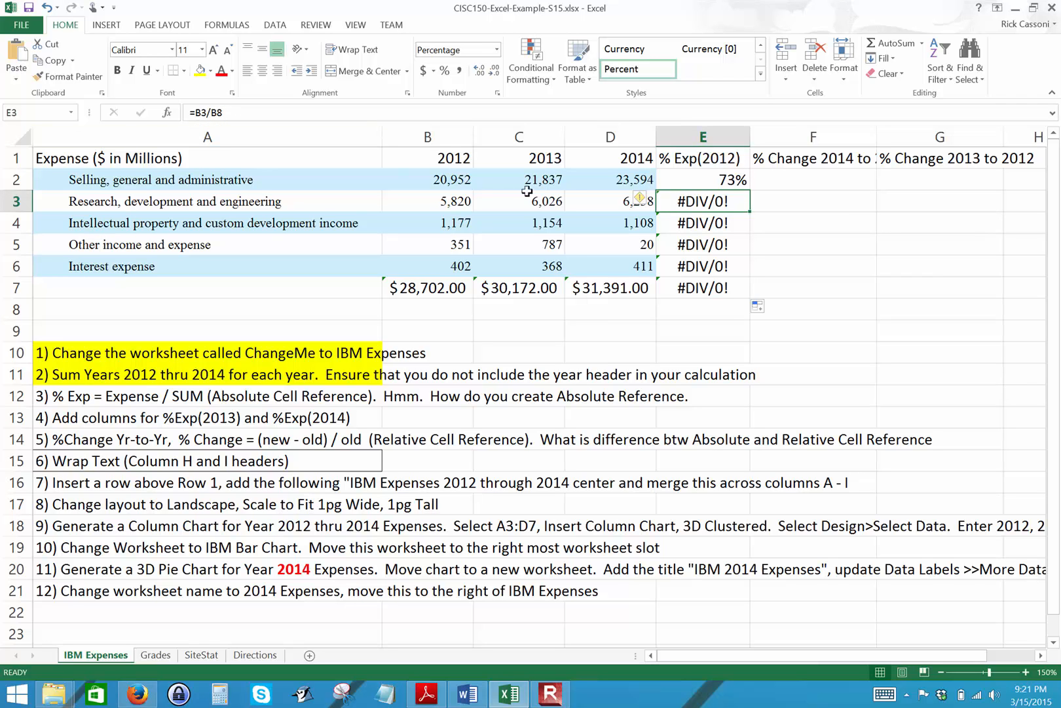
{"action": "left_click", "coordinate": [452, 200]}
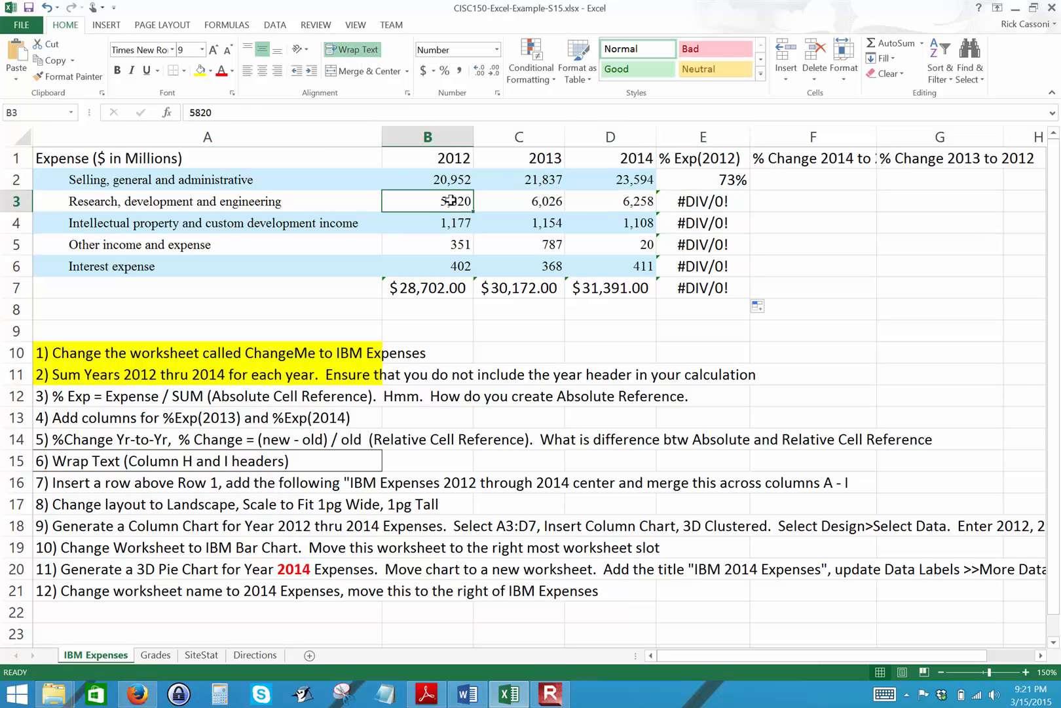
{"action": "left_click", "coordinate": [432, 286]}
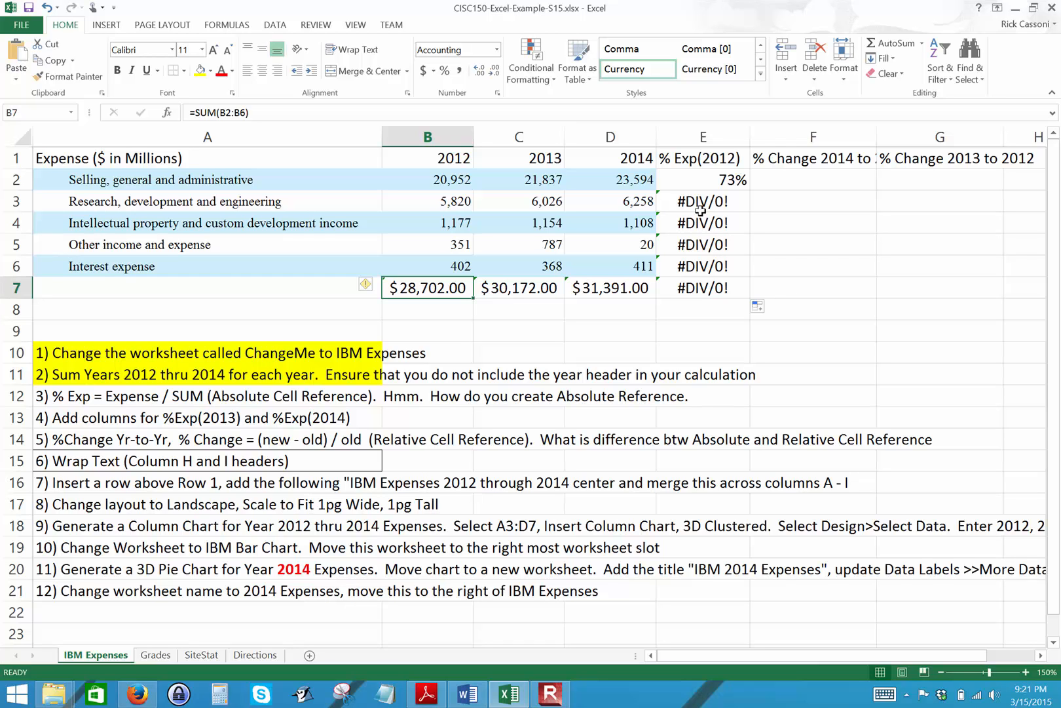
Make the B7 reference in E2's formula absolute so it reads =B2/$B$7.
{"action": "left_click", "coordinate": [707, 177]}
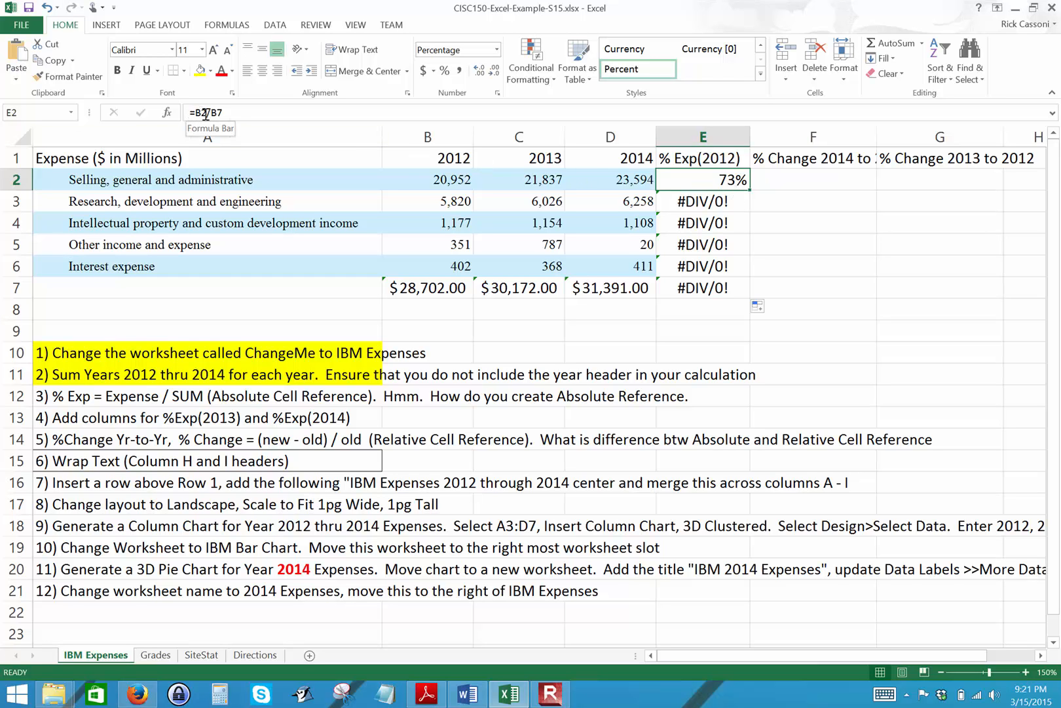
{"action": "left_click", "coordinate": [243, 113]}
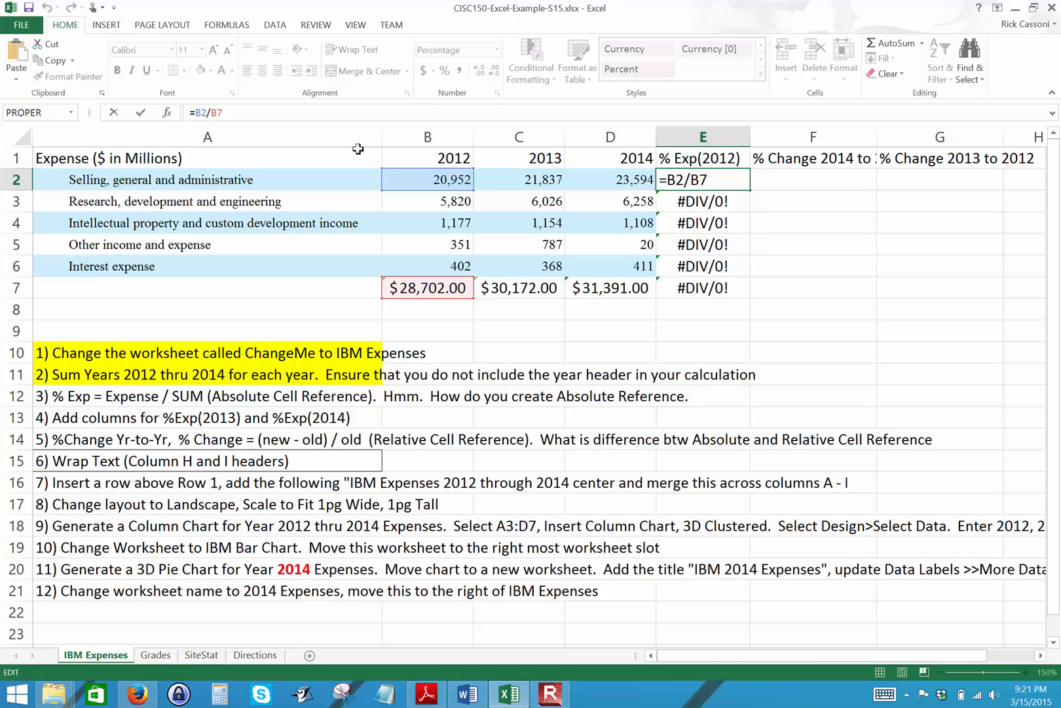
{"action": "key", "text": "F4"}
{"action": "key", "text": "Return"}
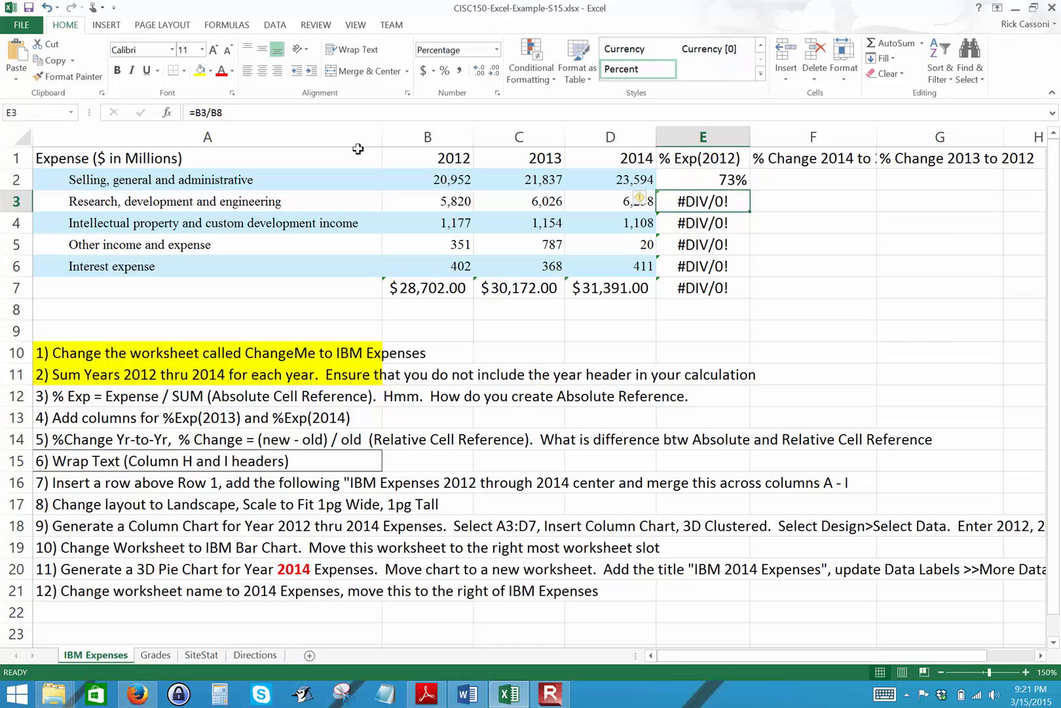
Fill the E2 formula down through E6 and clear the contents of E7.
{"action": "left_click", "coordinate": [712, 178]}
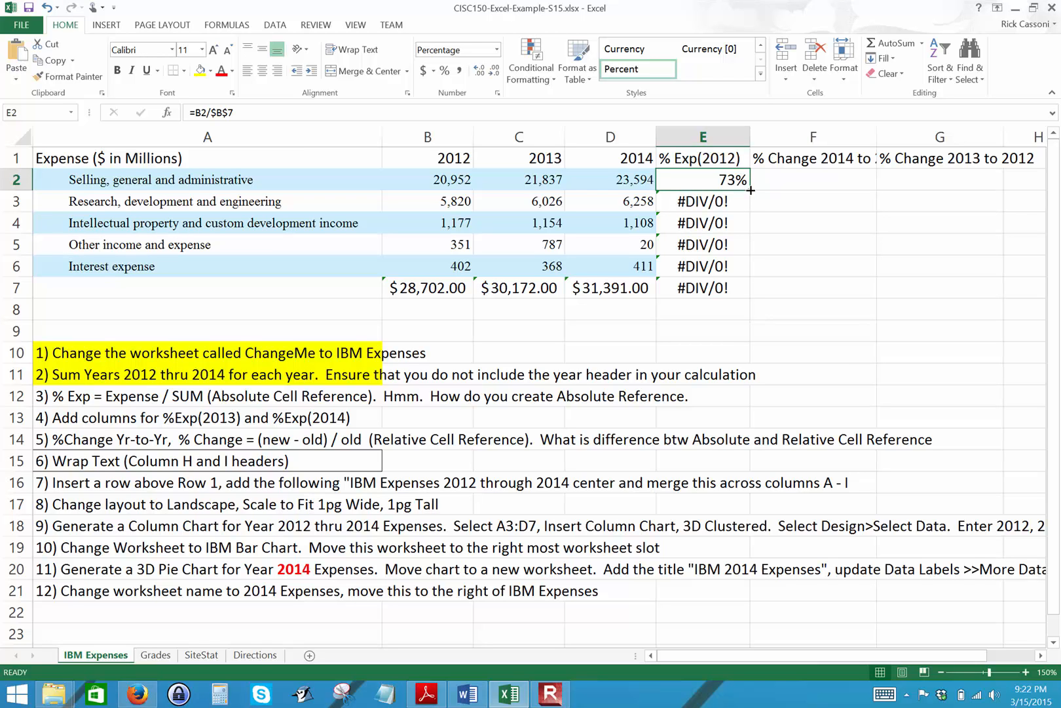
{"action": "left_click_drag", "start_coordinate": [751, 190], "coordinate": [738, 279]}
{"action": "left_click", "coordinate": [728, 288]}
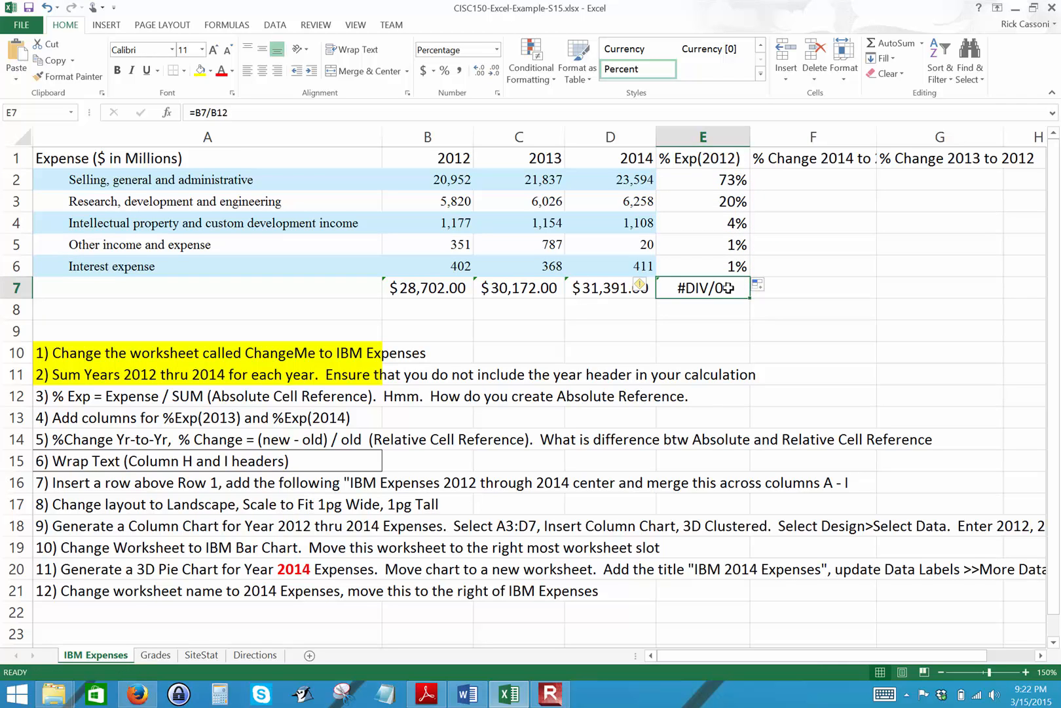
{"action": "key", "text": "Delete"}
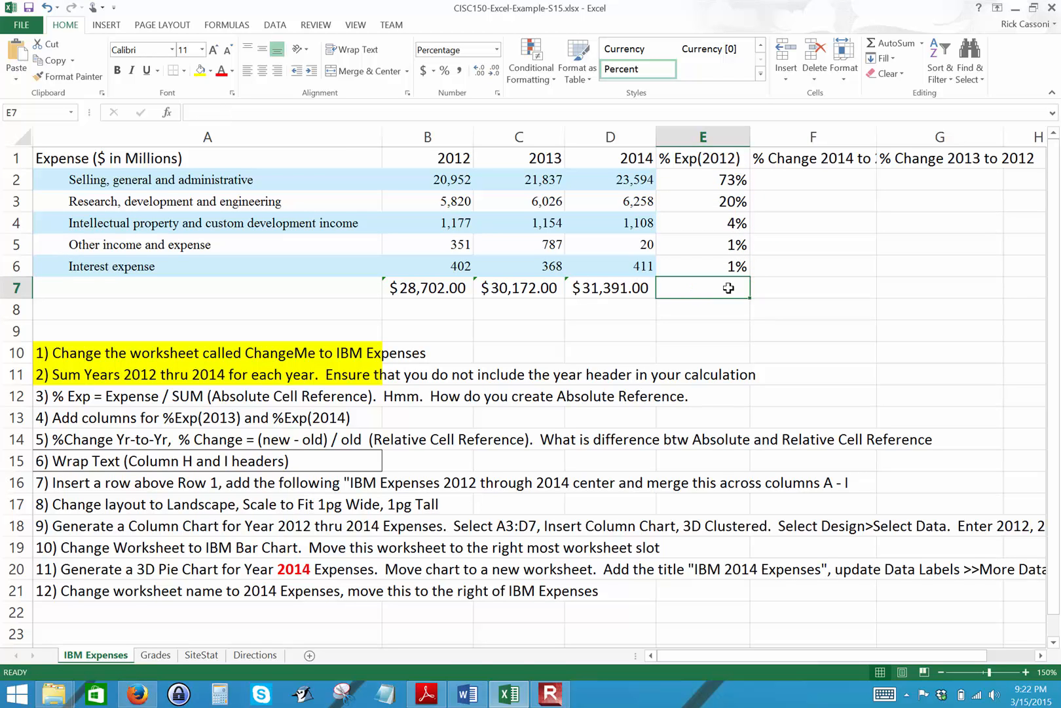
Examine the copied formulas in E3:E5, the combined total of E2:E6, and the percentages against their expense categories.
{"action": "left_click", "coordinate": [730, 204]}
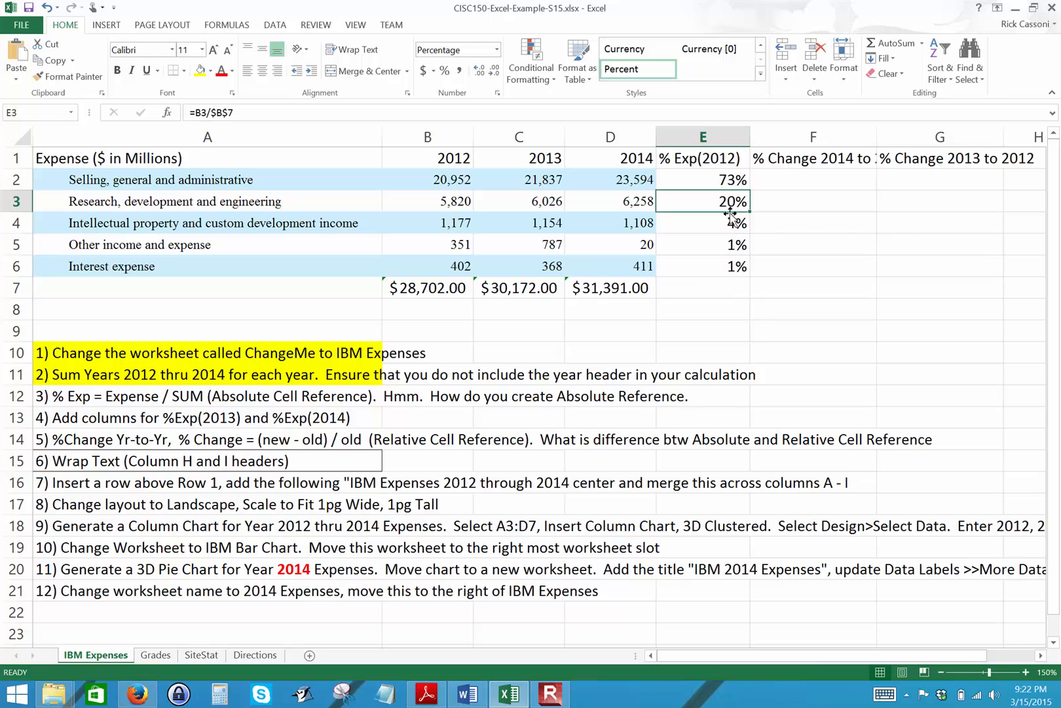
{"action": "left_click", "coordinate": [730, 222]}
{"action": "left_click", "coordinate": [726, 244]}
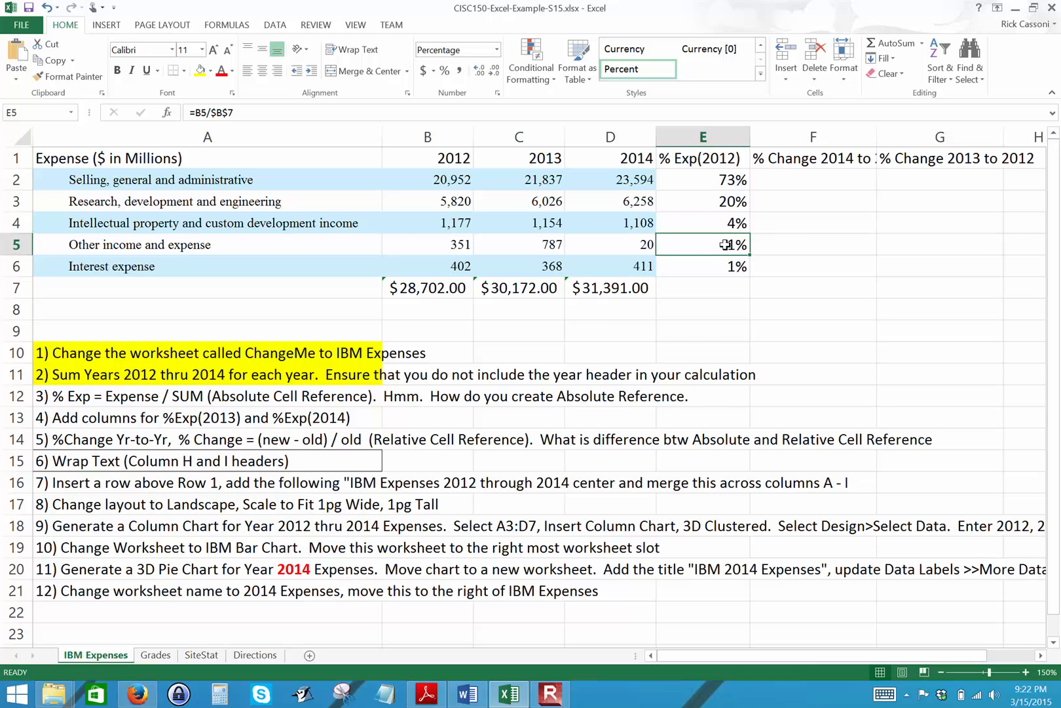
{"action": "left_click", "coordinate": [694, 184]}
{"action": "left_click_drag", "start_coordinate": [694, 184], "coordinate": [694, 272]}
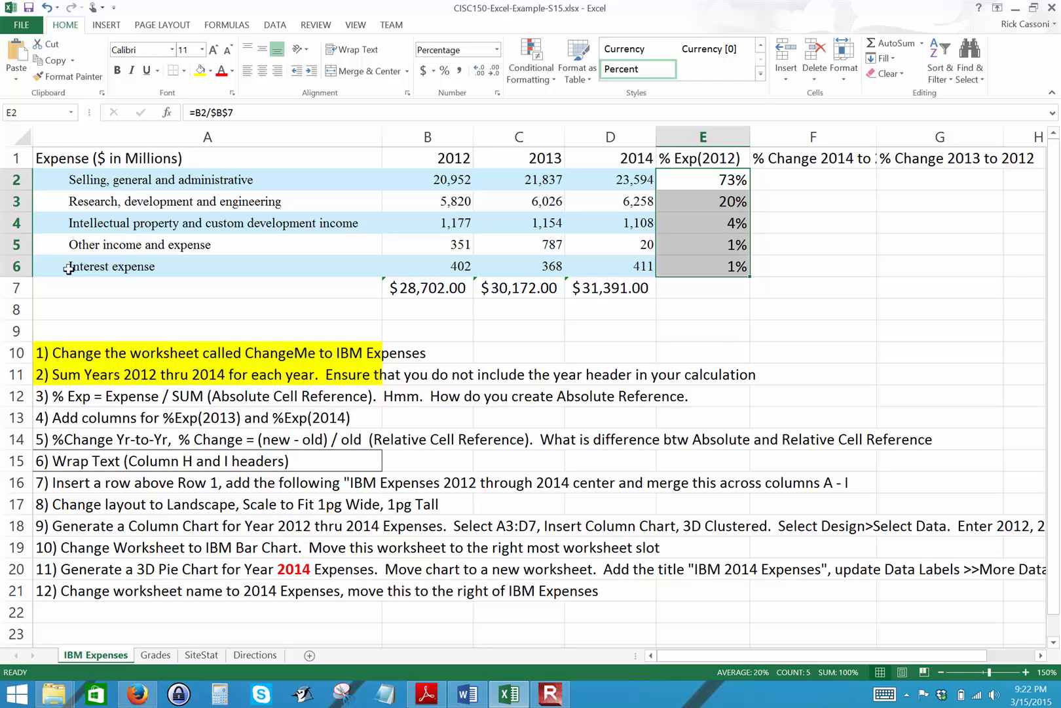
{"action": "left_click", "coordinate": [105, 182]}
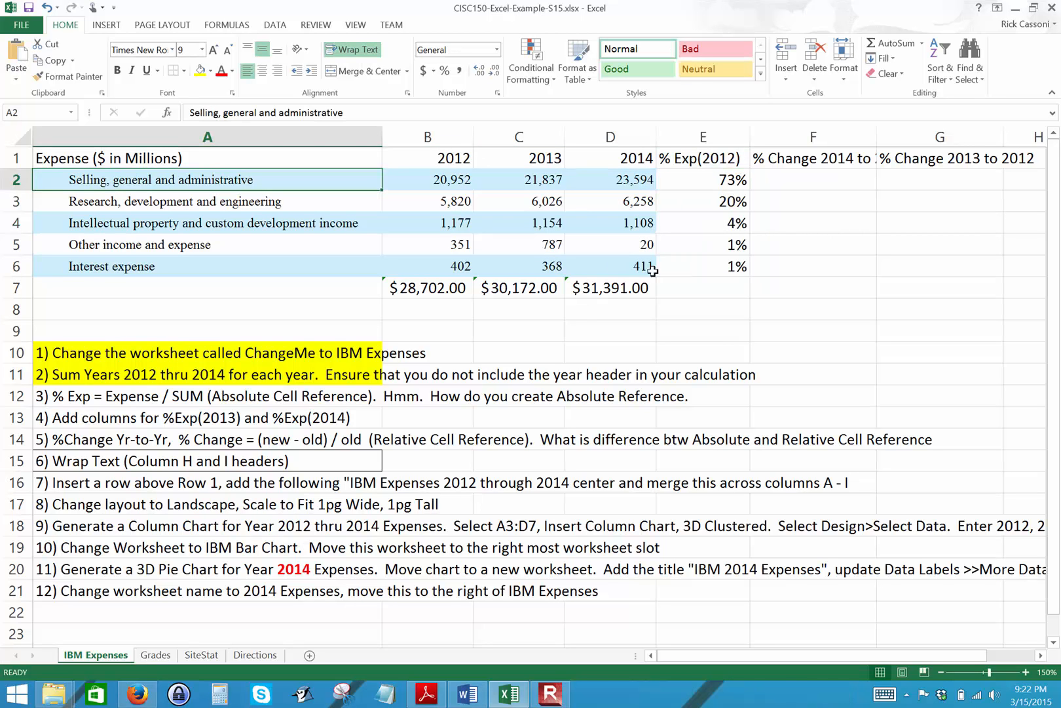
{"action": "left_click", "coordinate": [694, 180]}
{"action": "left_click", "coordinate": [161, 201]}
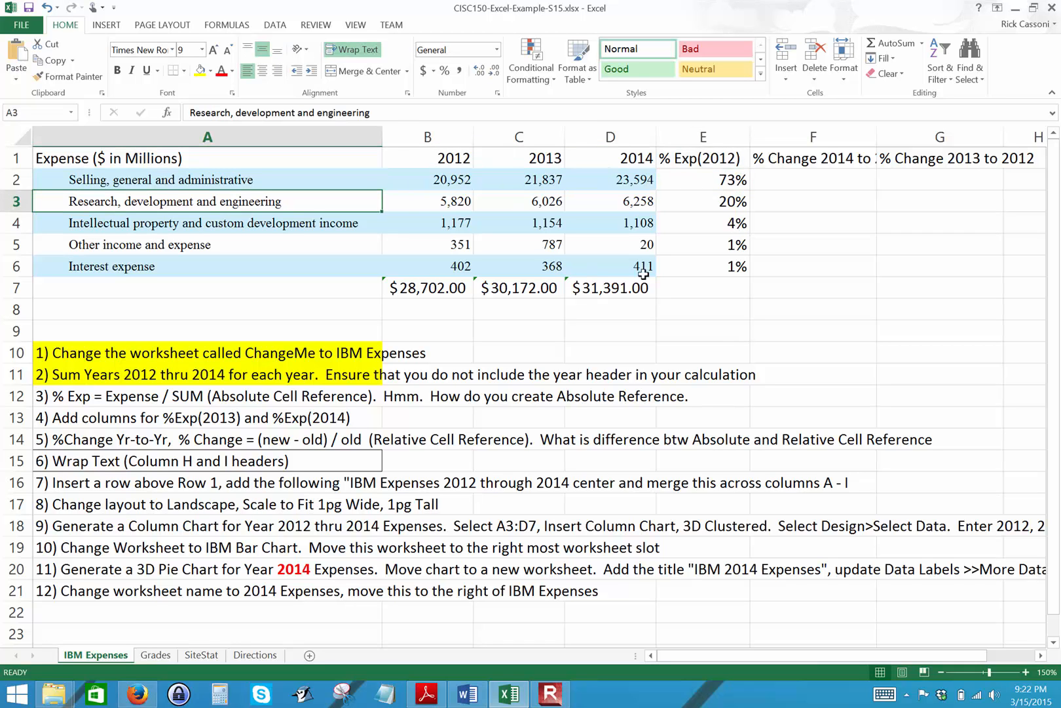
{"action": "left_click", "coordinate": [716, 201]}
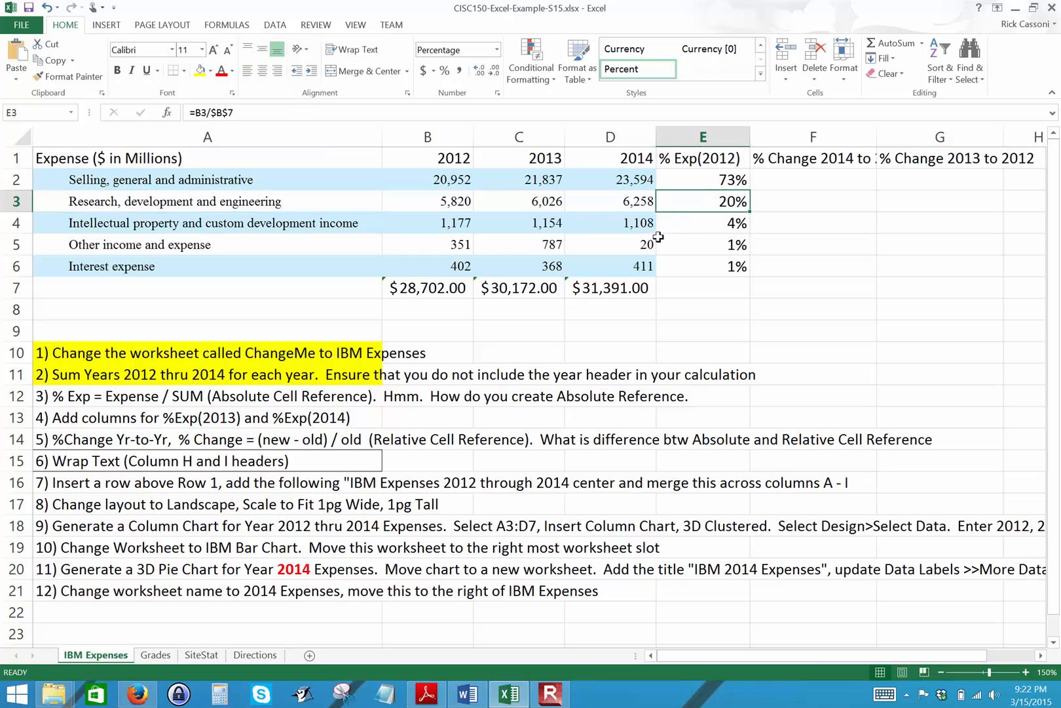
{"action": "left_click", "coordinate": [417, 200]}
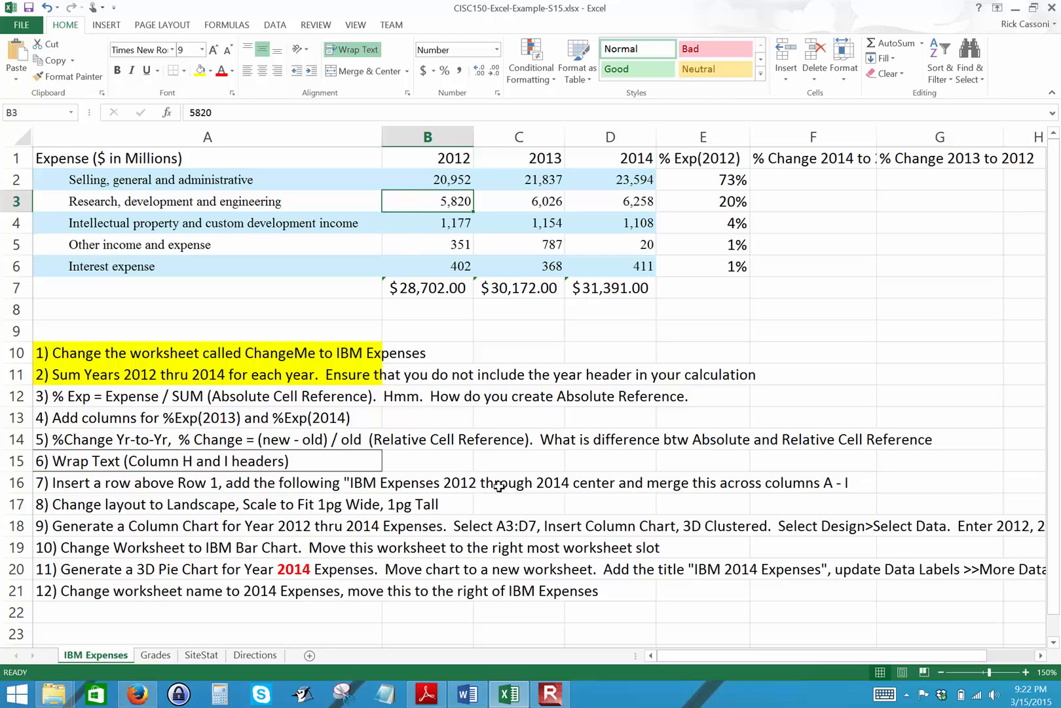
Highlight instruction 3 in cell A12 with yellow fill.
{"action": "left_click", "coordinate": [169, 393]}
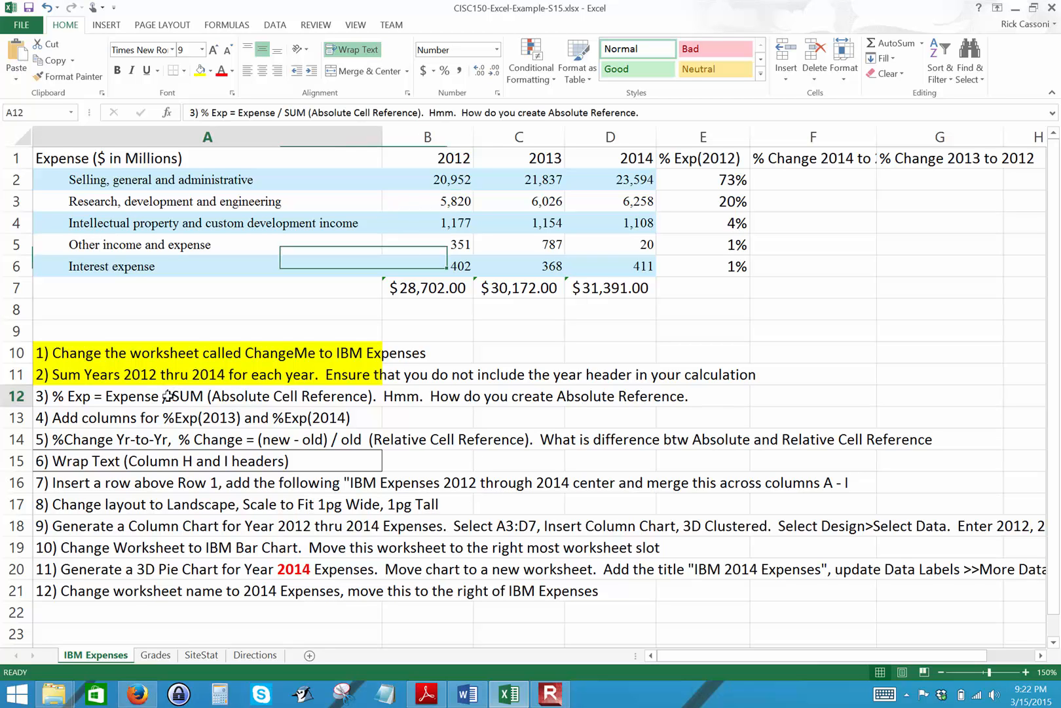
{"action": "left_click", "coordinate": [200, 70]}
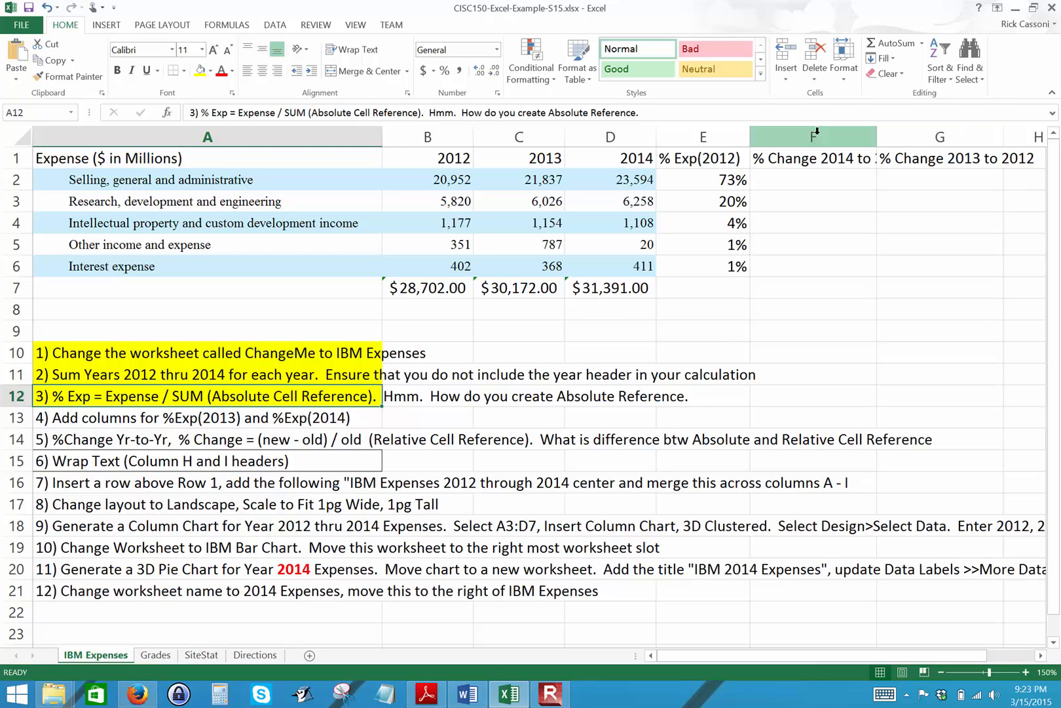
Insert two blank columns before the % Change 2014 to 2013 column.
{"action": "left_click", "coordinate": [779, 149]}
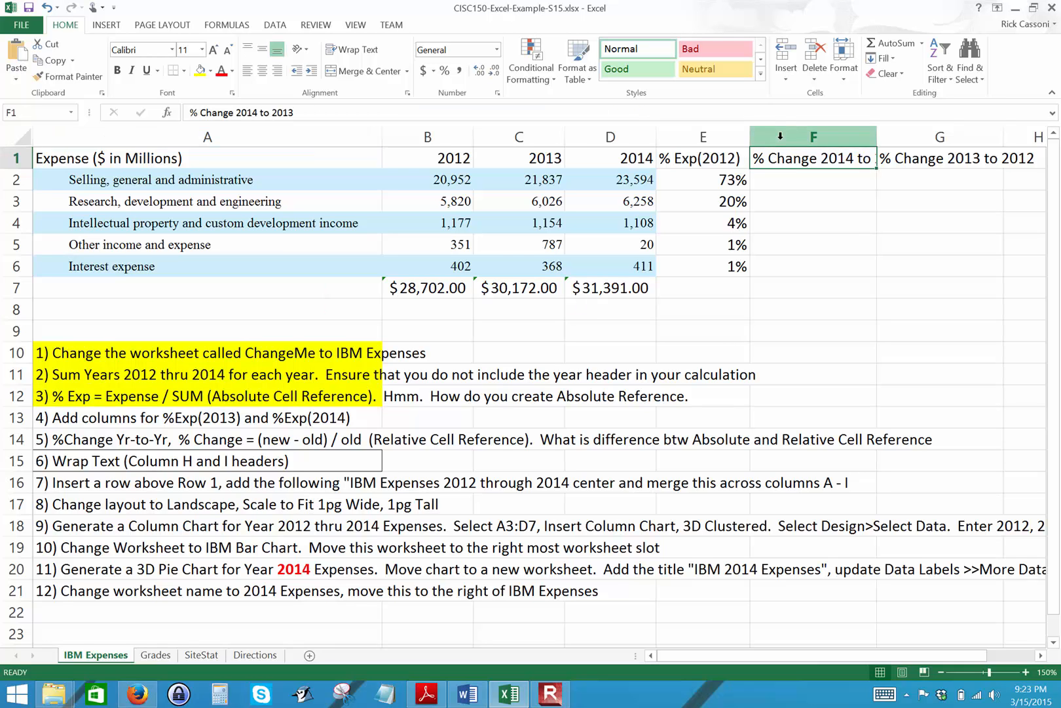
{"action": "left_click", "coordinate": [779, 135]}
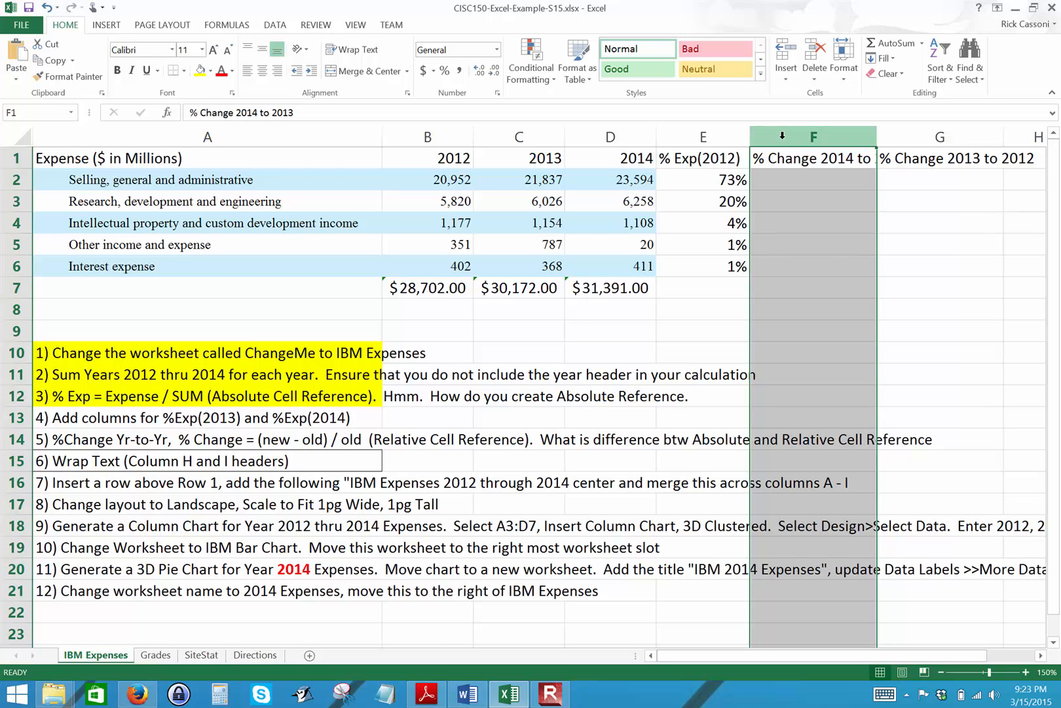
{"action": "right_click", "coordinate": [782, 135]}
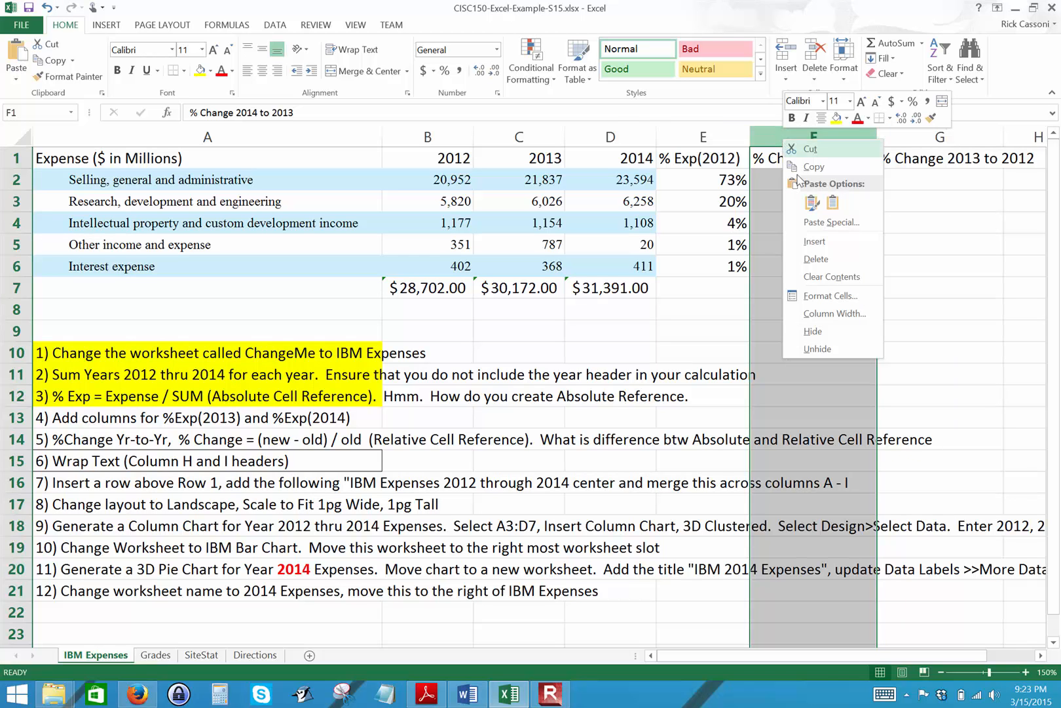
{"action": "left_click", "coordinate": [810, 242]}
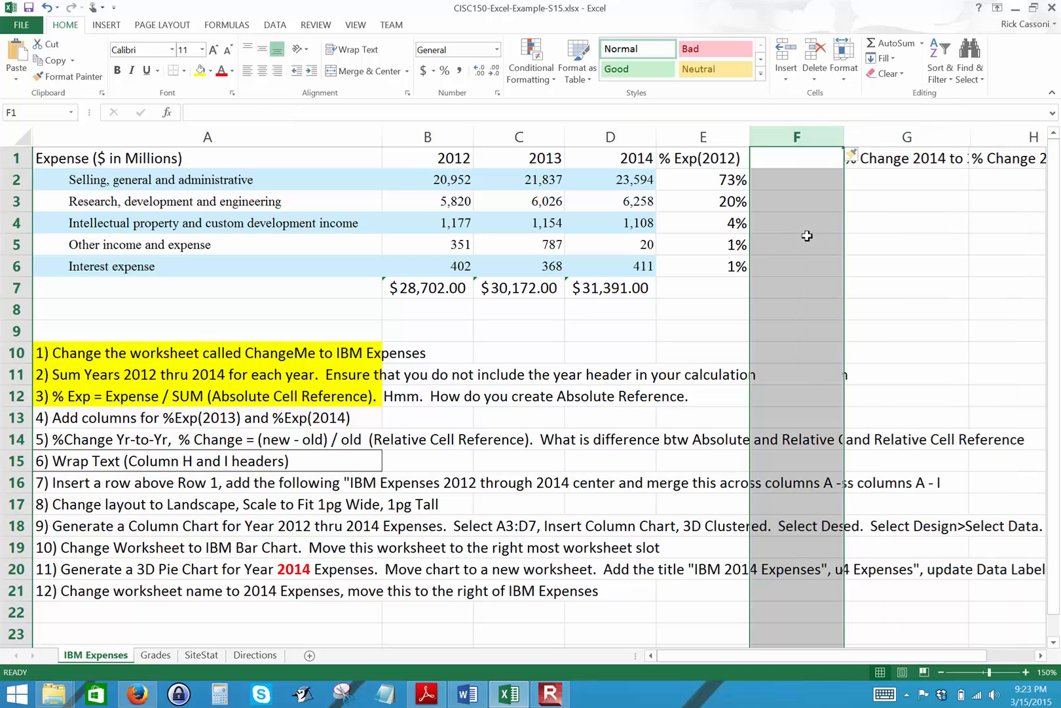
{"action": "right_click", "coordinate": [779, 134]}
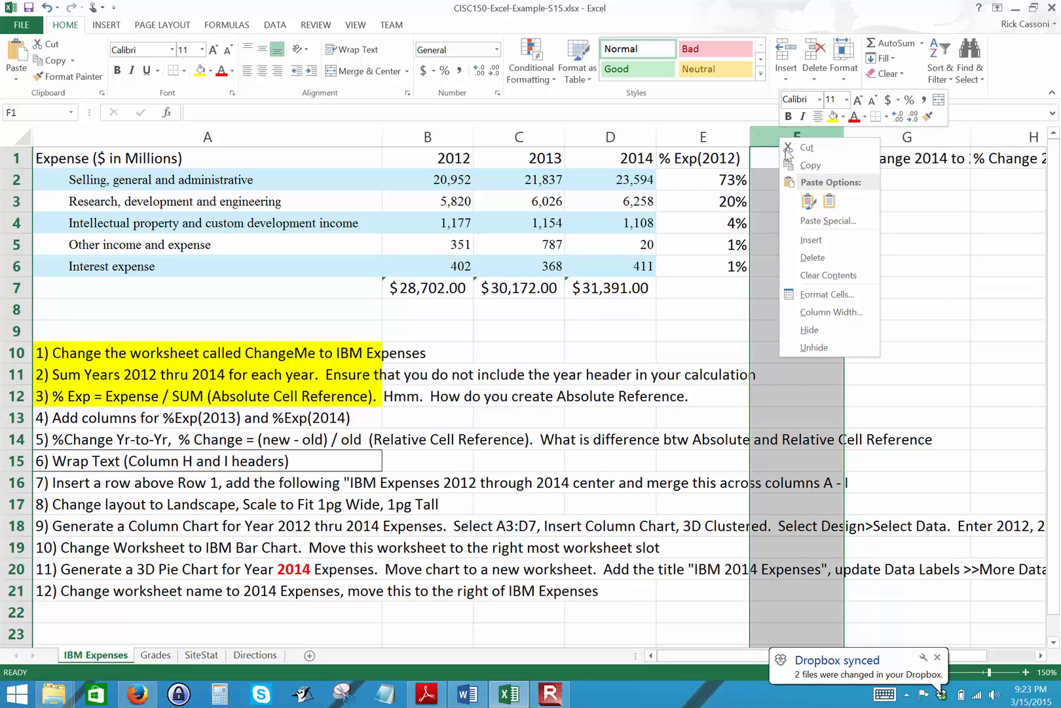
{"action": "left_click", "coordinate": [811, 239]}
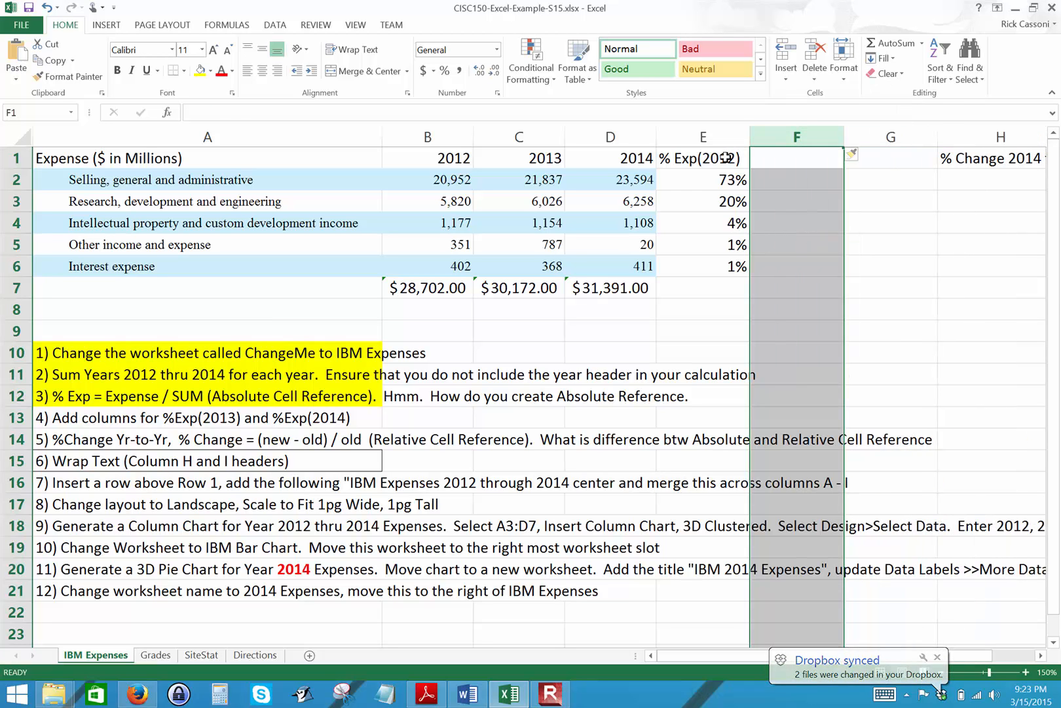
Fill the % Exp(2012) heading from E1 across into F1 and G1.
{"action": "left_click", "coordinate": [727, 157]}
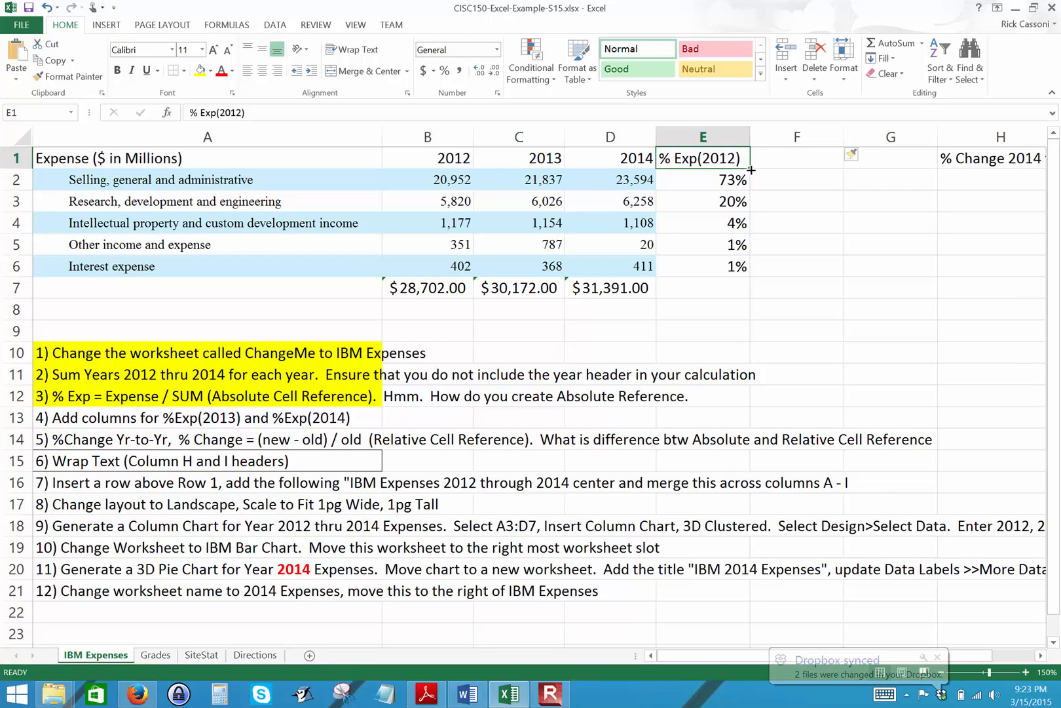
{"action": "left_click_drag", "start_coordinate": [751, 170], "coordinate": [915, 173]}
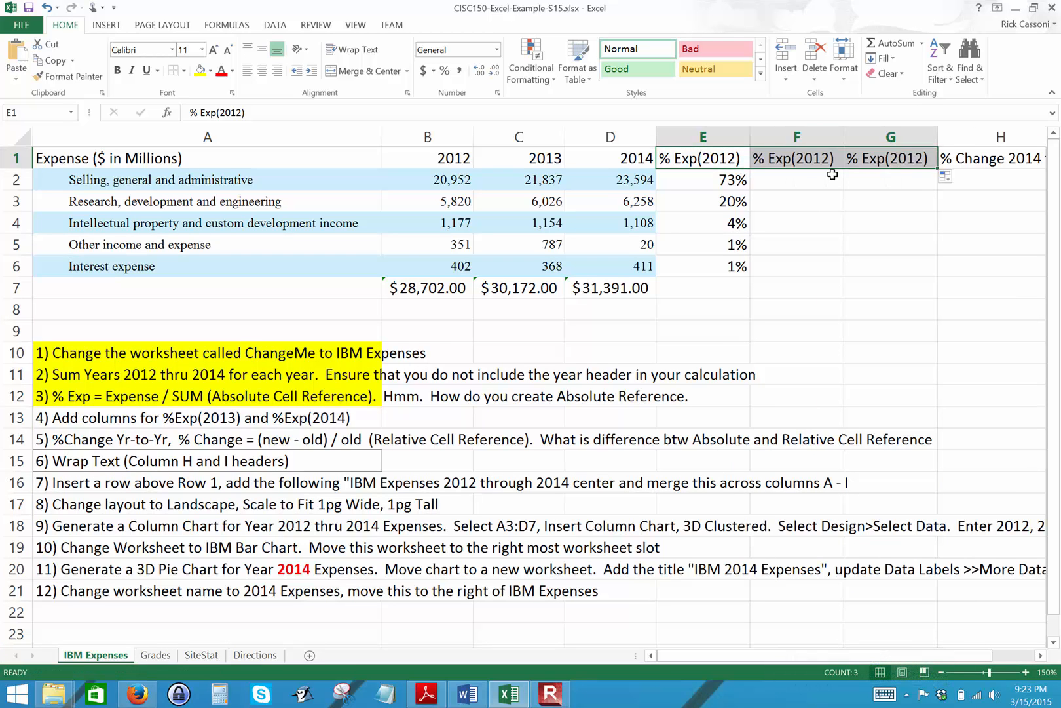
Change the copied heading in F1 to % Exp(2013).
{"action": "left_click", "coordinate": [812, 153]}
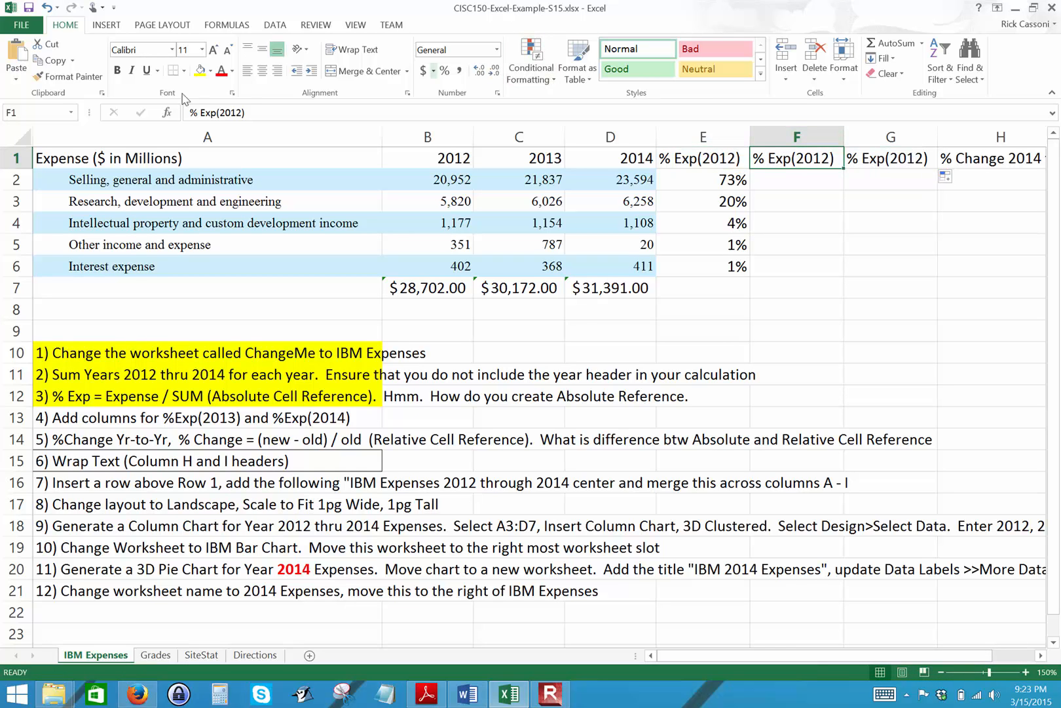
{"action": "left_click", "coordinate": [241, 114]}
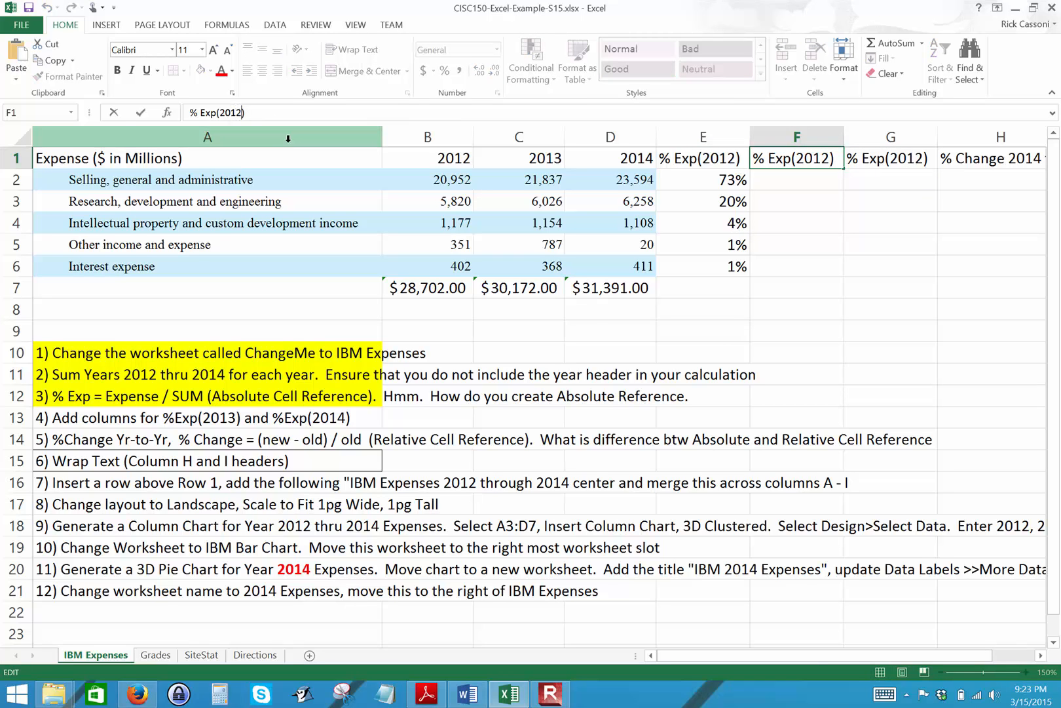
{"action": "key", "text": "BackSpace"}
{"action": "type", "text": "3"}
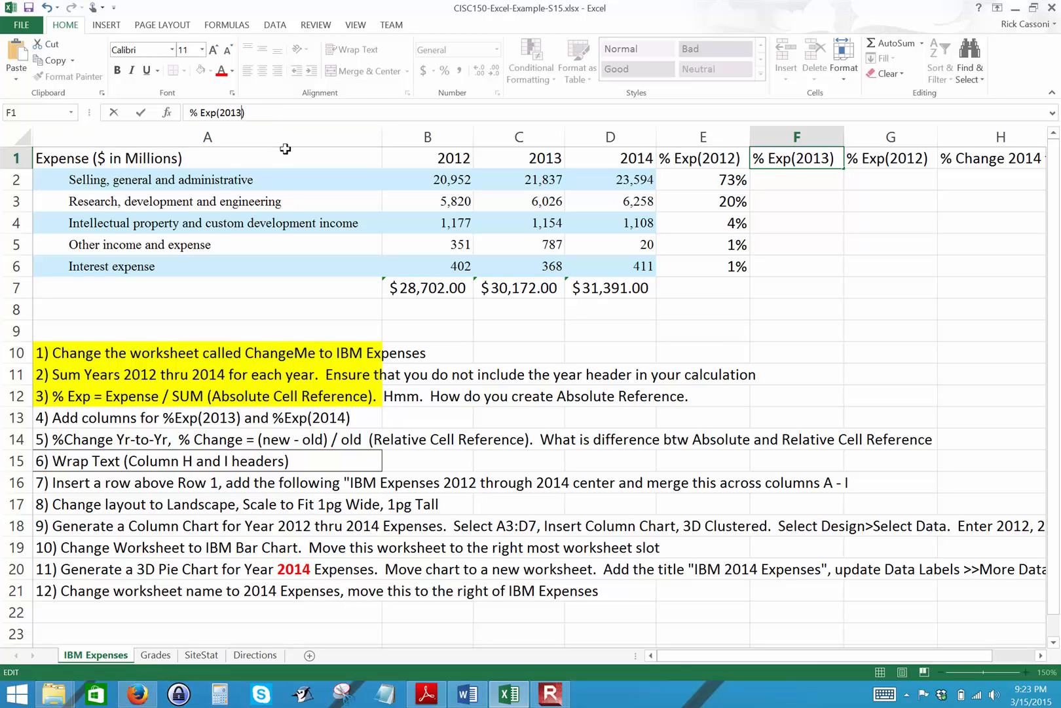
{"action": "key", "text": "ctrl+Return"}
Change the copied heading in G1 to % Exp(2014).
{"action": "key", "text": "Right"}
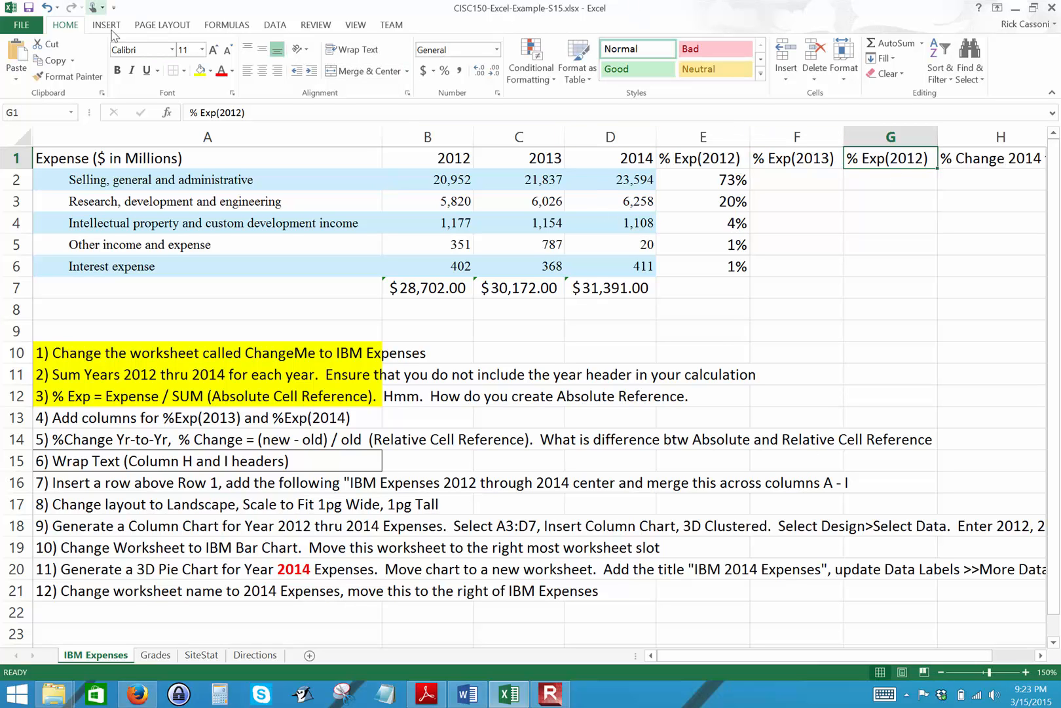
{"action": "left_click", "coordinate": [242, 112]}
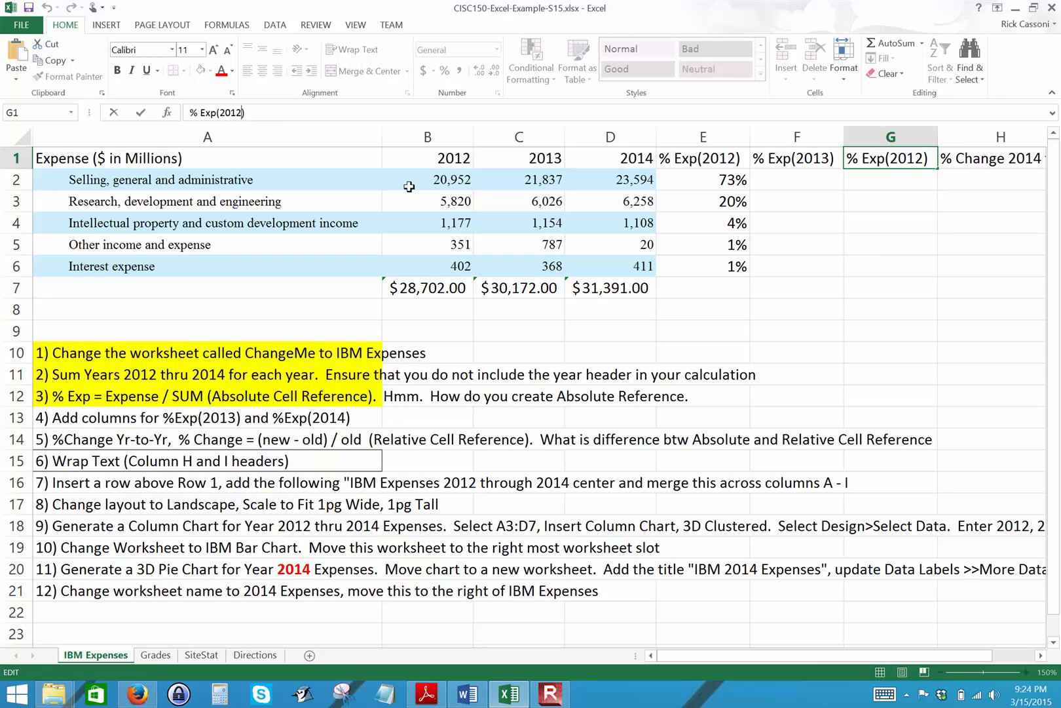
{"action": "key", "text": "BackSpace"}
{"action": "key", "text": "BackSpace"}
{"action": "type", "text": "4)"}
{"action": "key", "text": "Return"}
Enter the formula =C2/$C$7 in F2, with an absolute reference to the 2013 total.
{"action": "key", "text": "Left"}
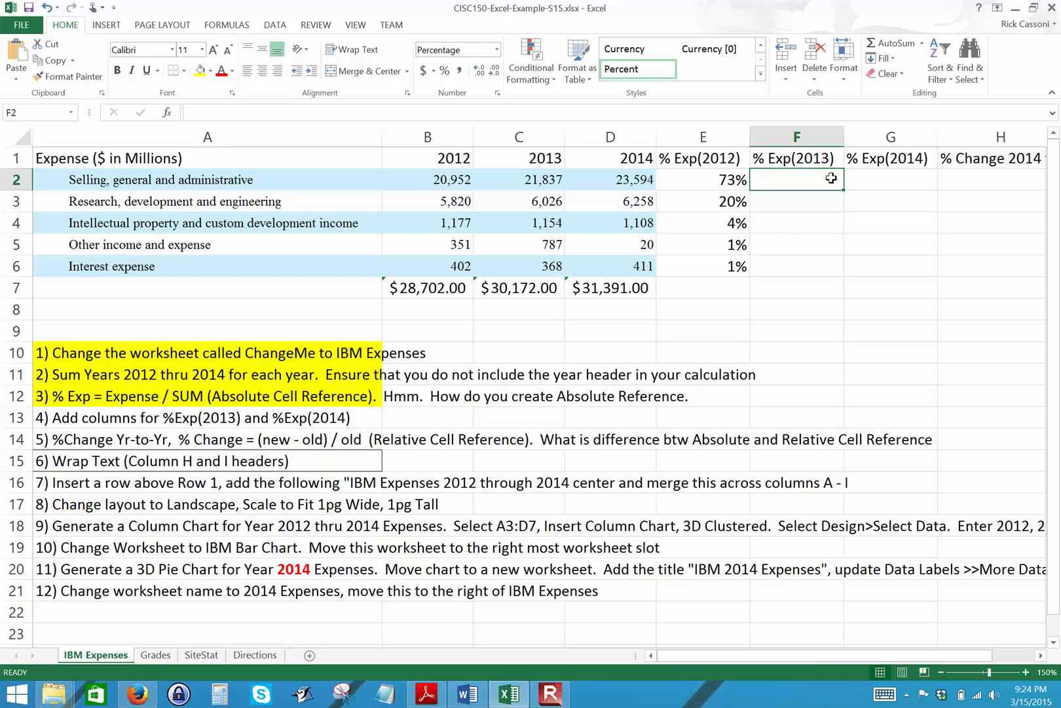
{"action": "left_click", "coordinate": [355, 112]}
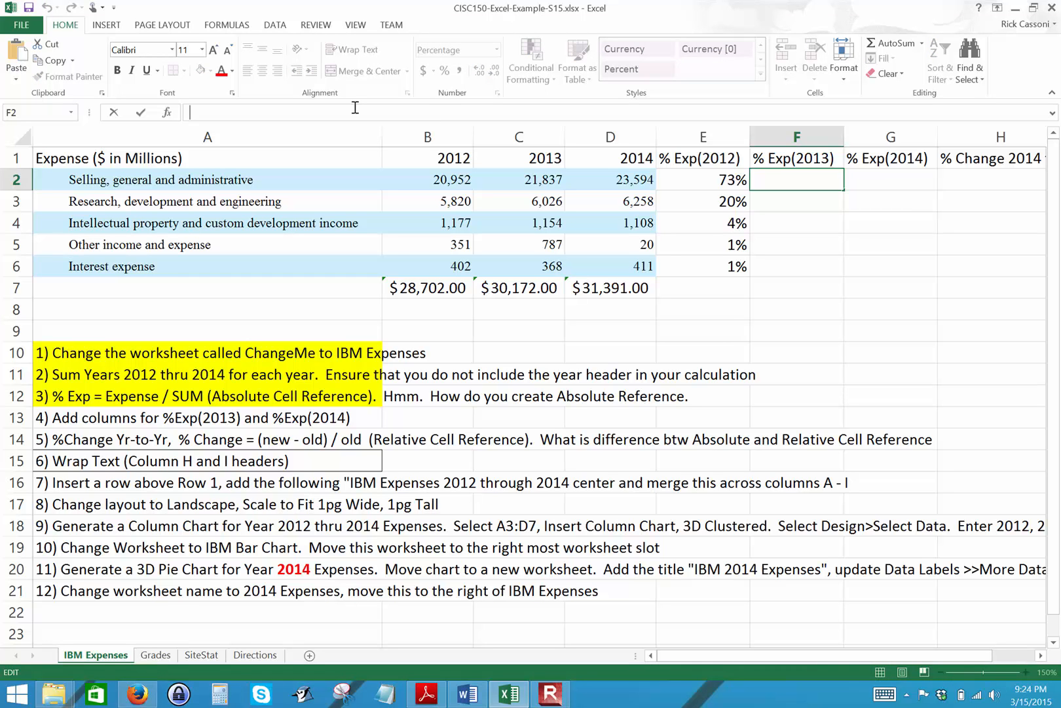
{"action": "type", "text": "="}
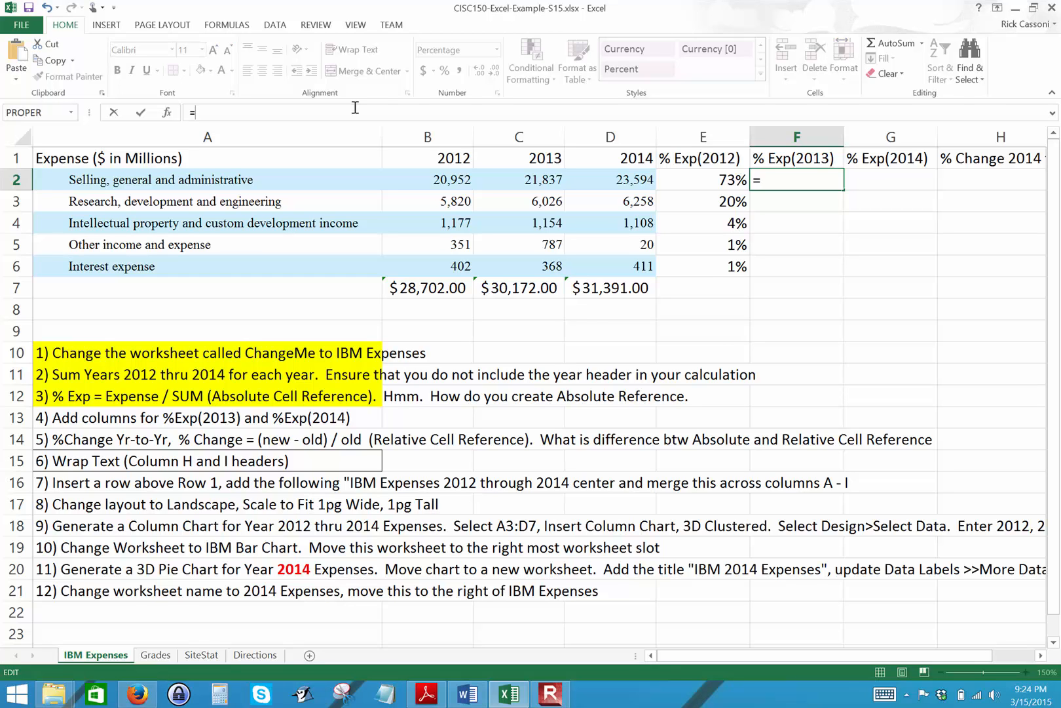
{"action": "left_click", "coordinate": [512, 179]}
{"action": "type", "text": "/"}
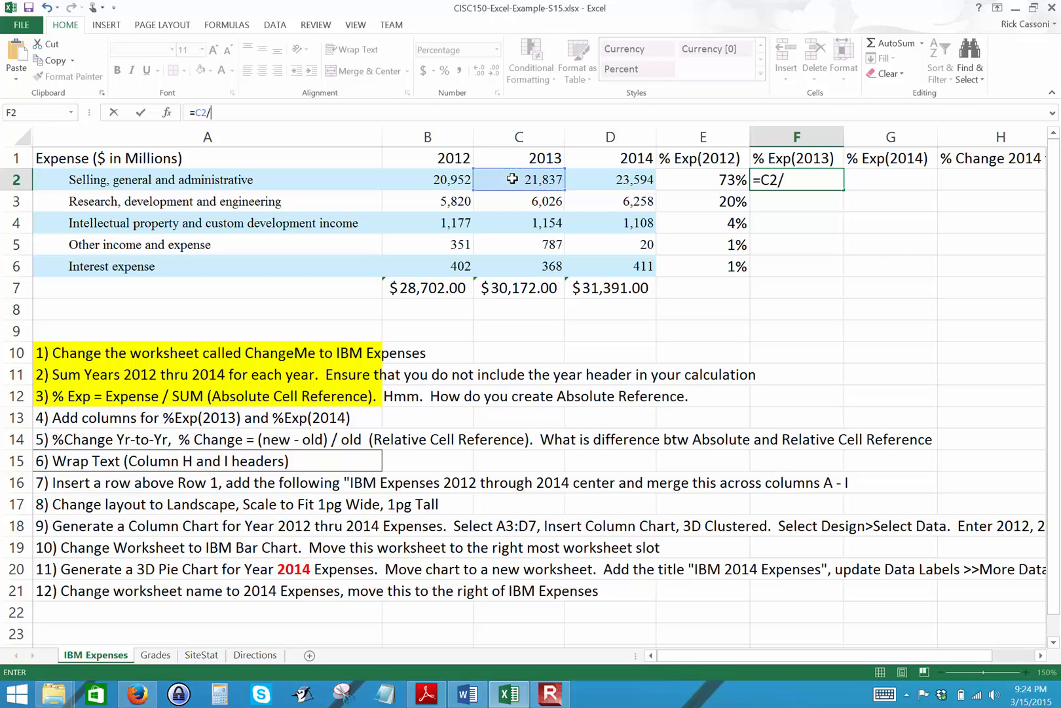
{"action": "left_click", "coordinate": [518, 288]}
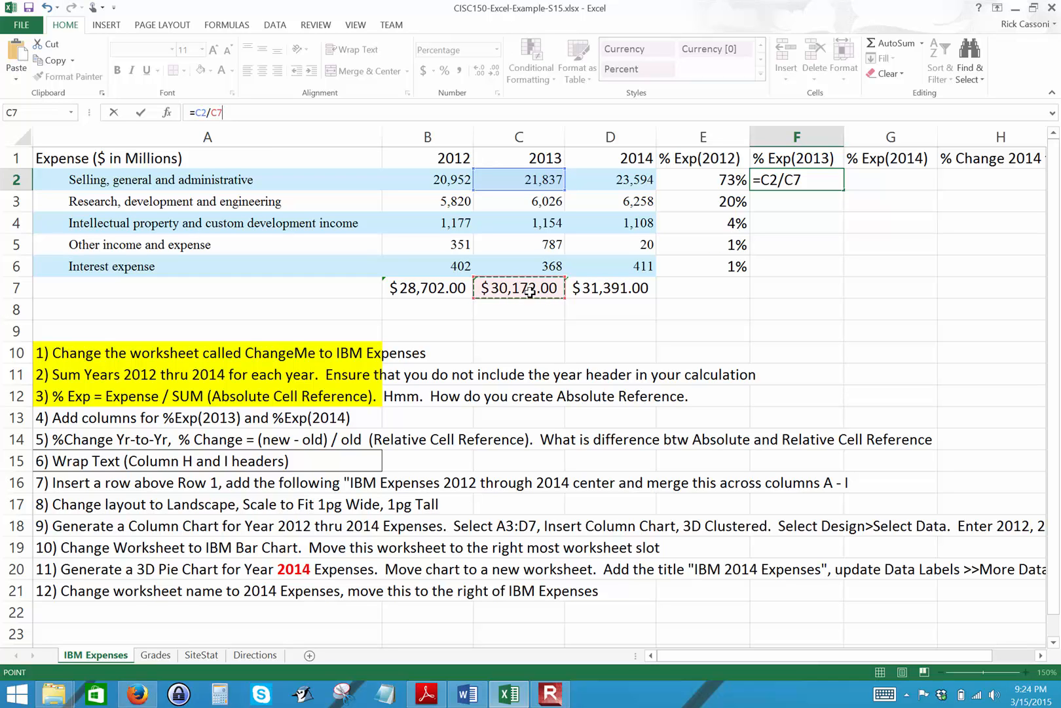
{"action": "key", "text": "F4"}
{"action": "key", "text": "Return"}
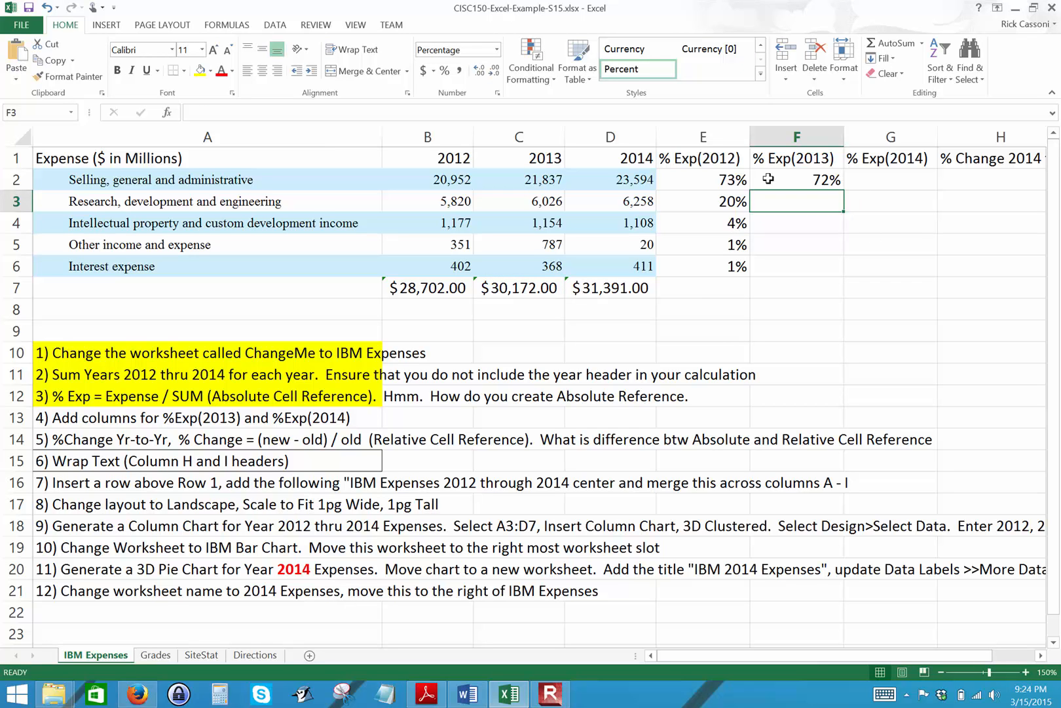
Fill the 2013 expense percentage formula from F2 down through F6.
{"action": "left_click", "coordinate": [811, 178]}
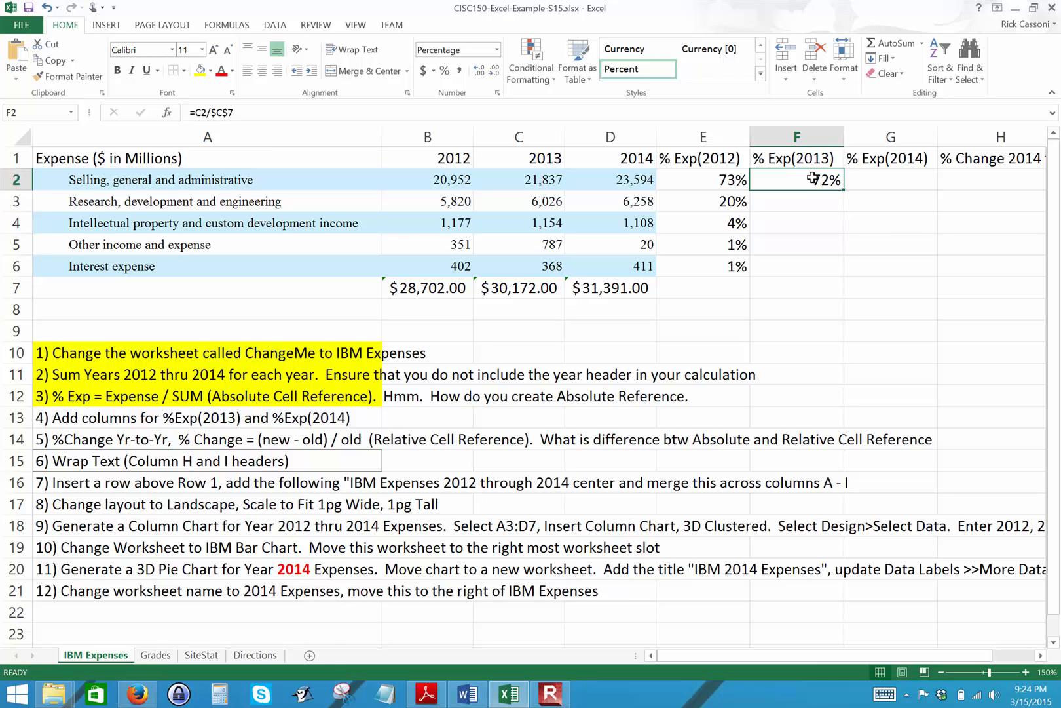
{"action": "key", "text": "super+c"}
{"action": "key", "text": "super+c"}
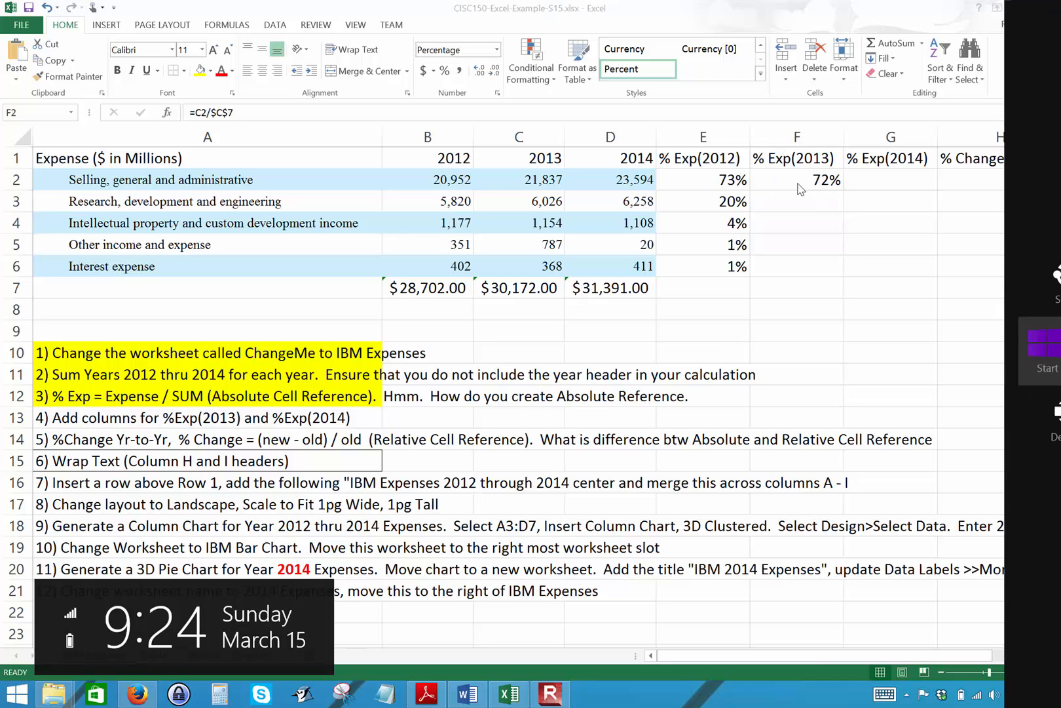
{"action": "left_click", "coordinate": [801, 189]}
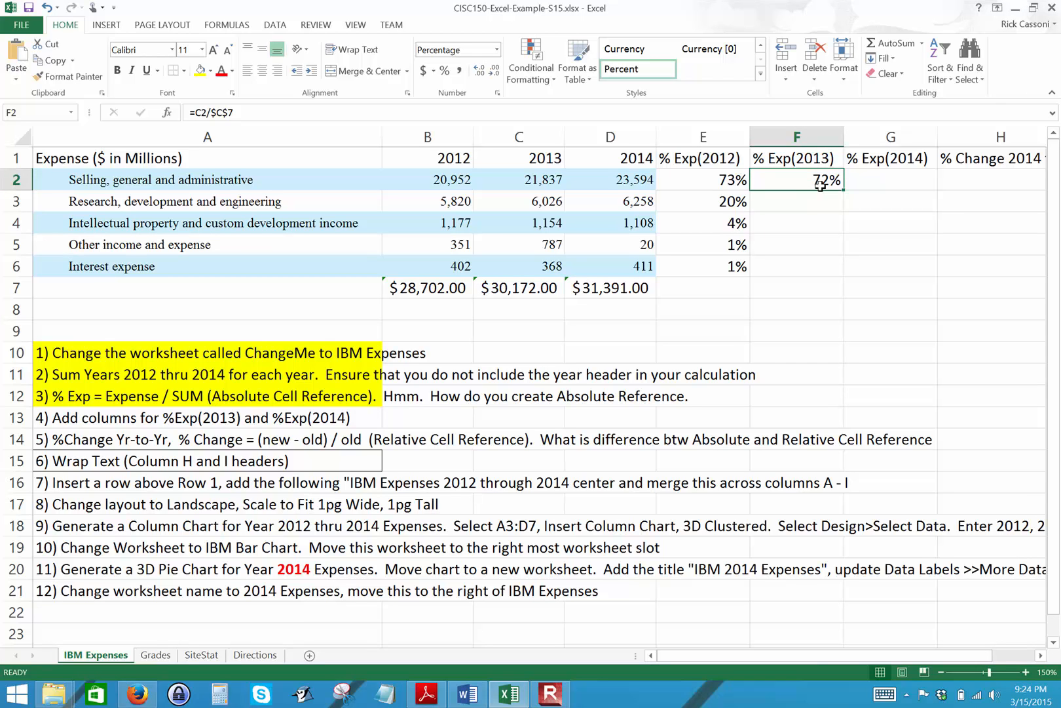
{"action": "left_click_drag", "start_coordinate": [843, 188], "coordinate": [832, 274]}
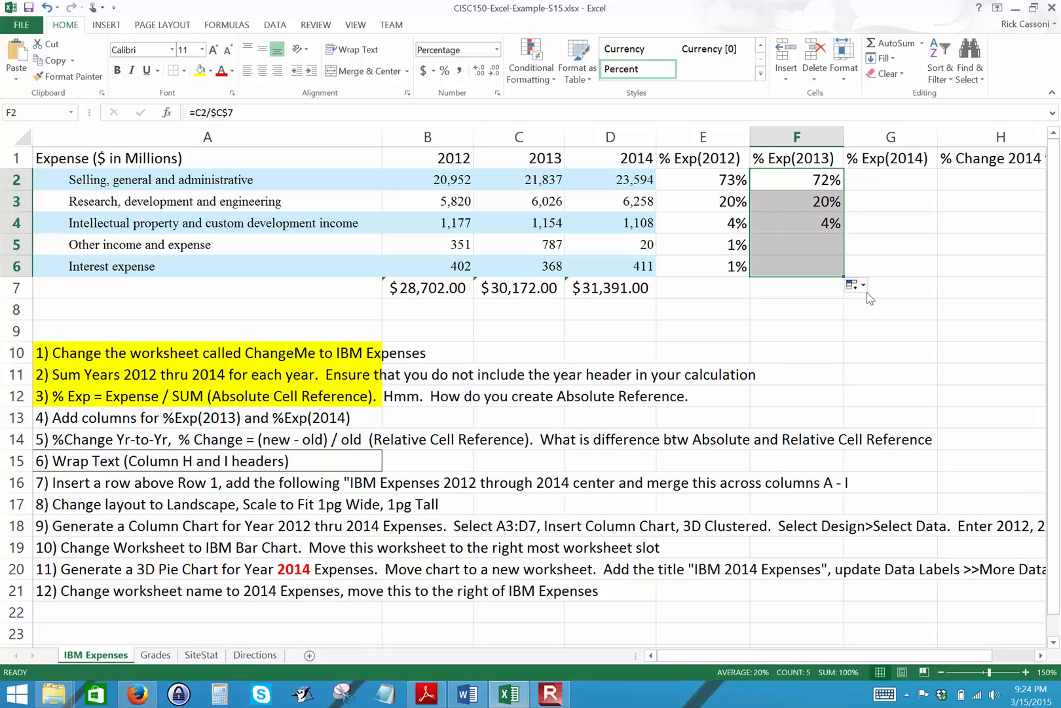
{"action": "left_click", "coordinate": [905, 308]}
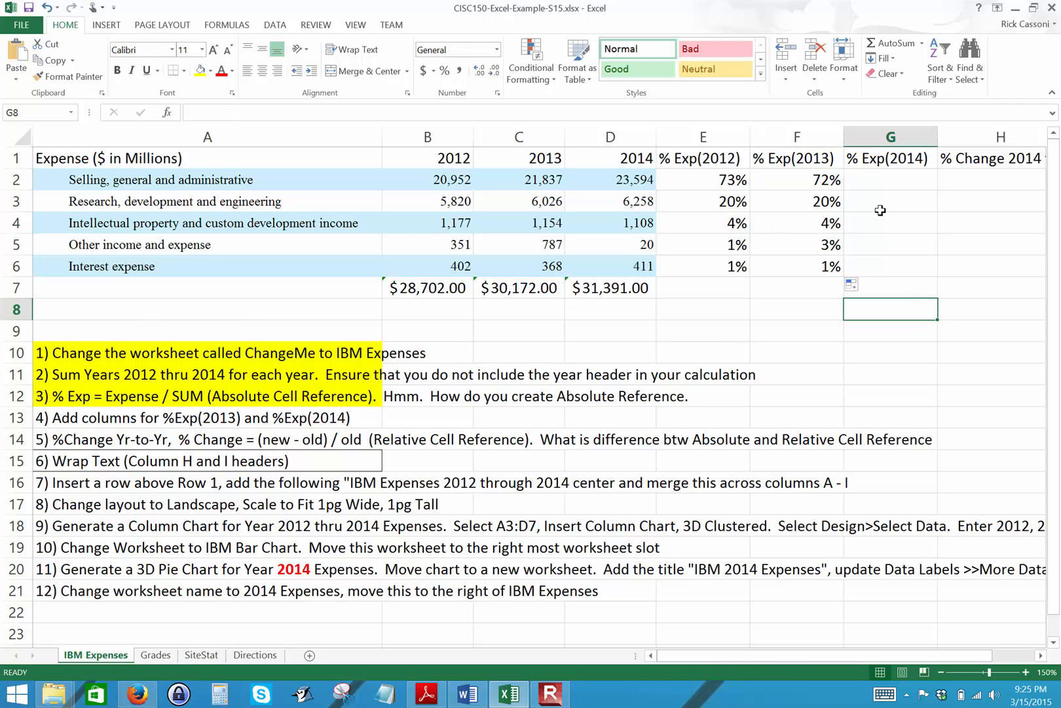
Enter =D2/$D$7 in G2 for the 2014 expense percentage and fill it down through G6.
{"action": "left_click", "coordinate": [875, 175]}
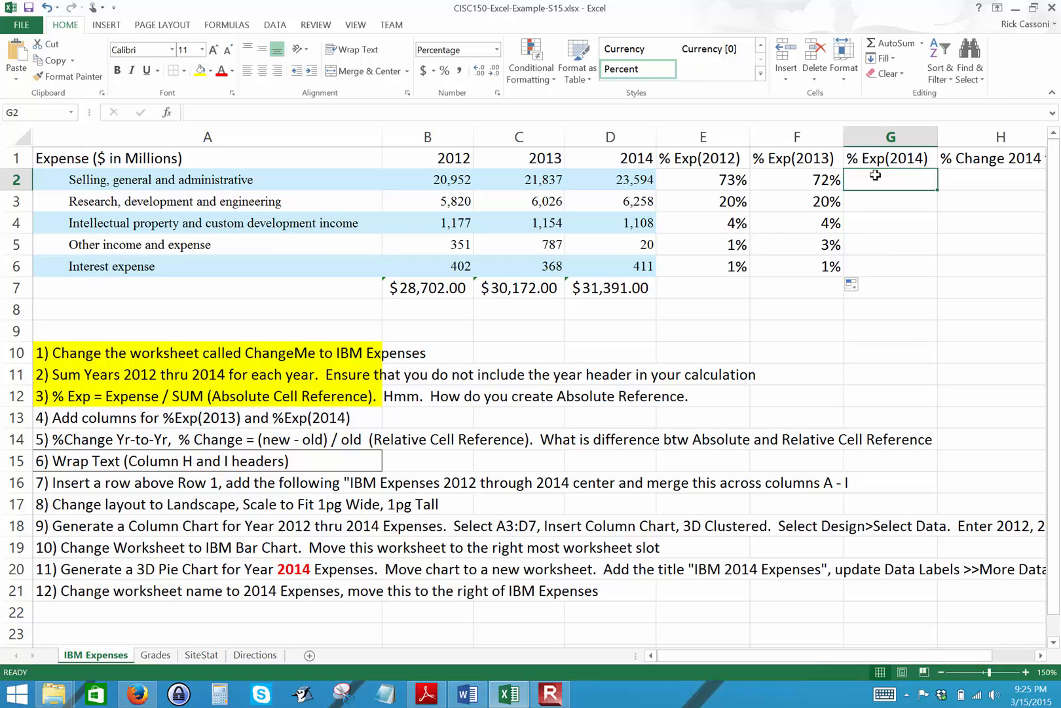
{"action": "type", "text": "="}
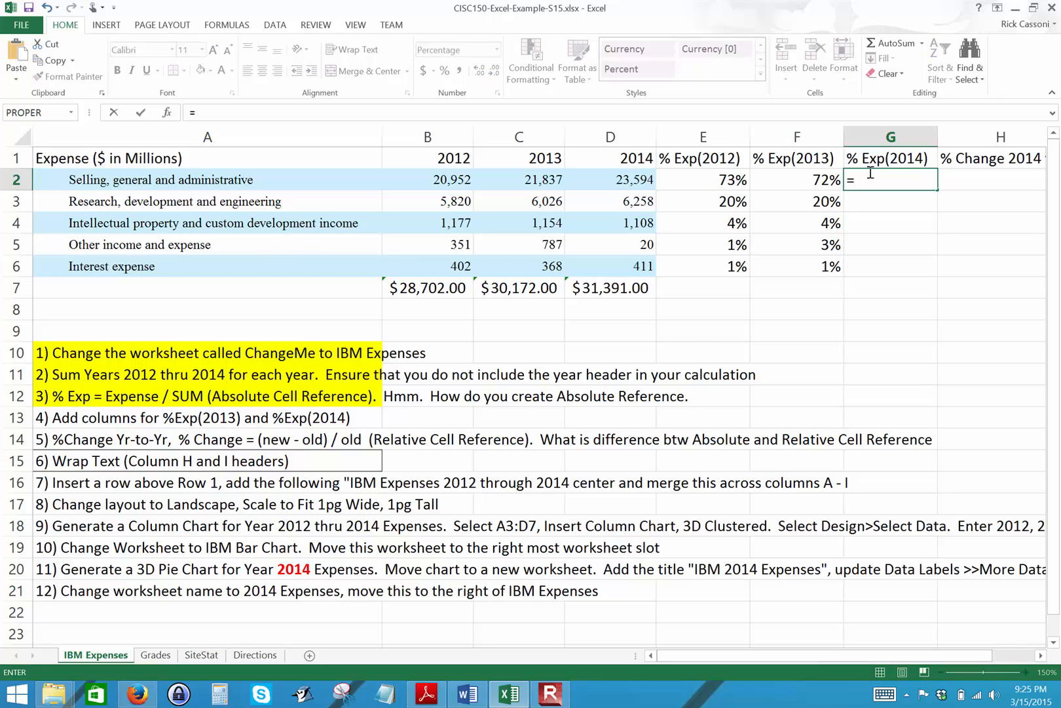
{"action": "left_click", "coordinate": [634, 176]}
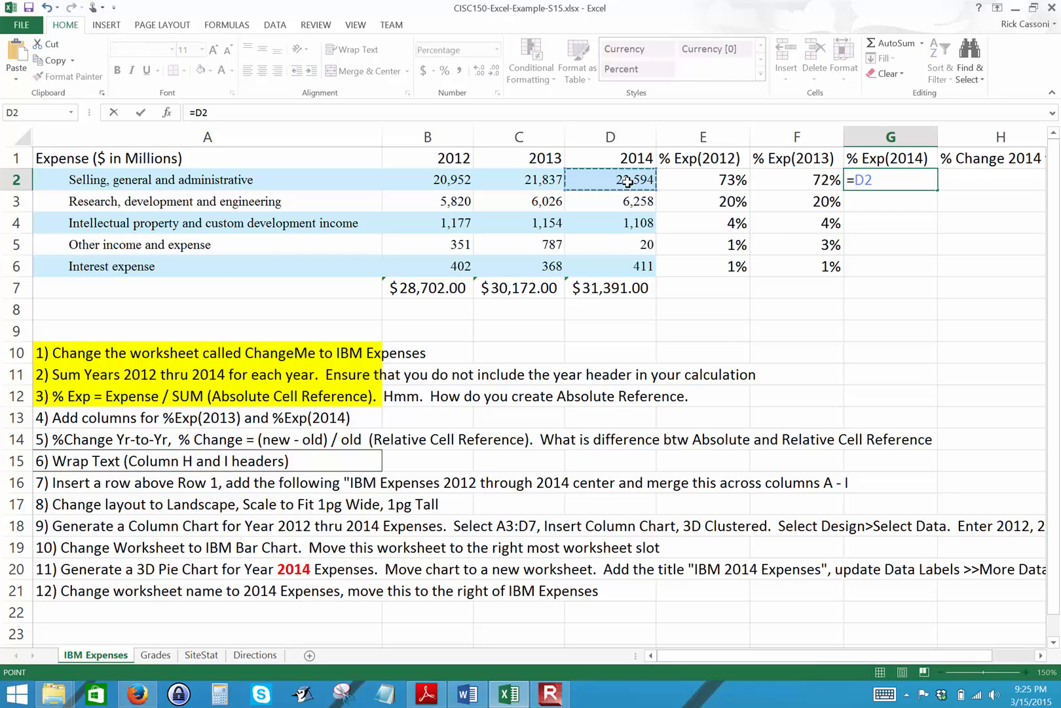
{"action": "type", "text": "/"}
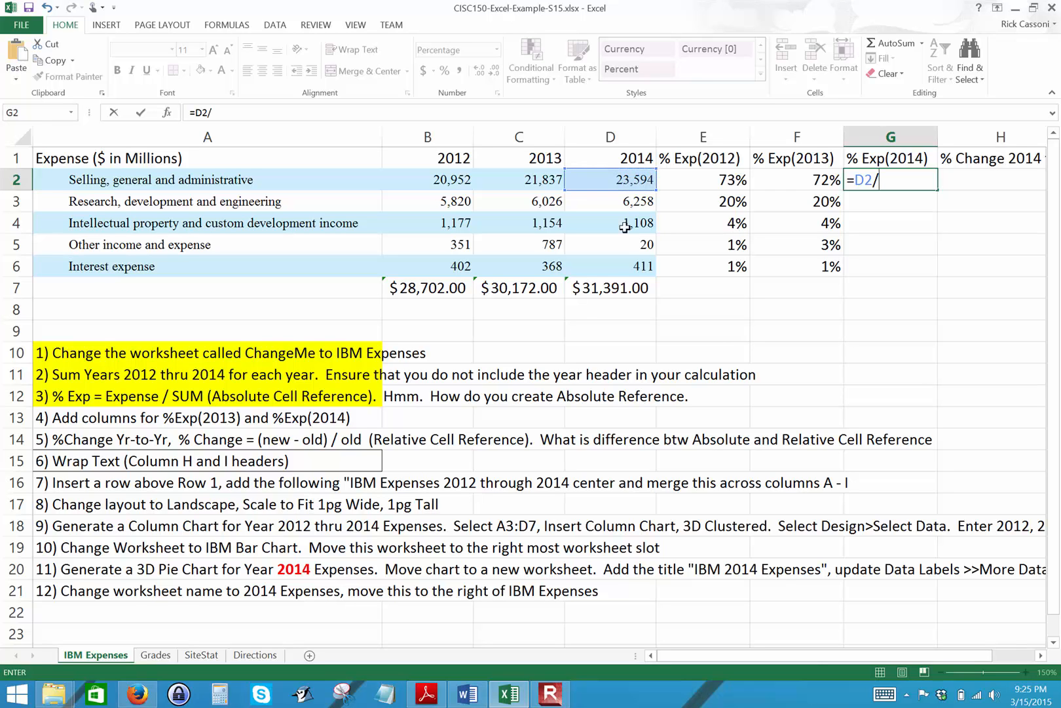
{"action": "left_click", "coordinate": [617, 287]}
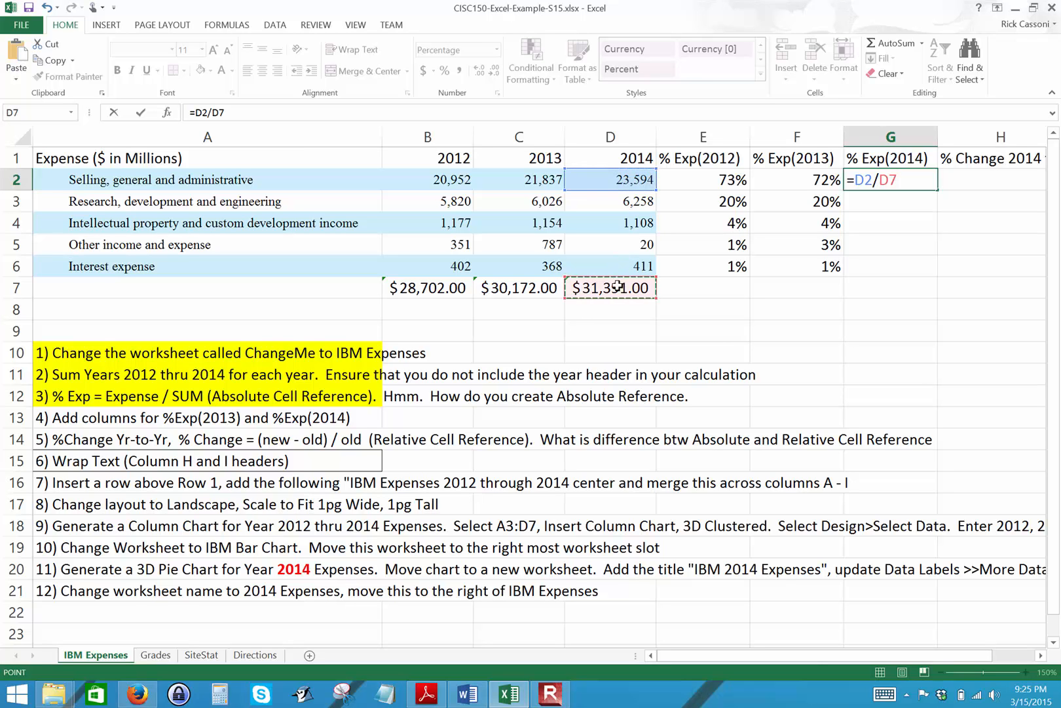
{"action": "key", "text": "F4"}
{"action": "key", "text": "ctrl+Return"}
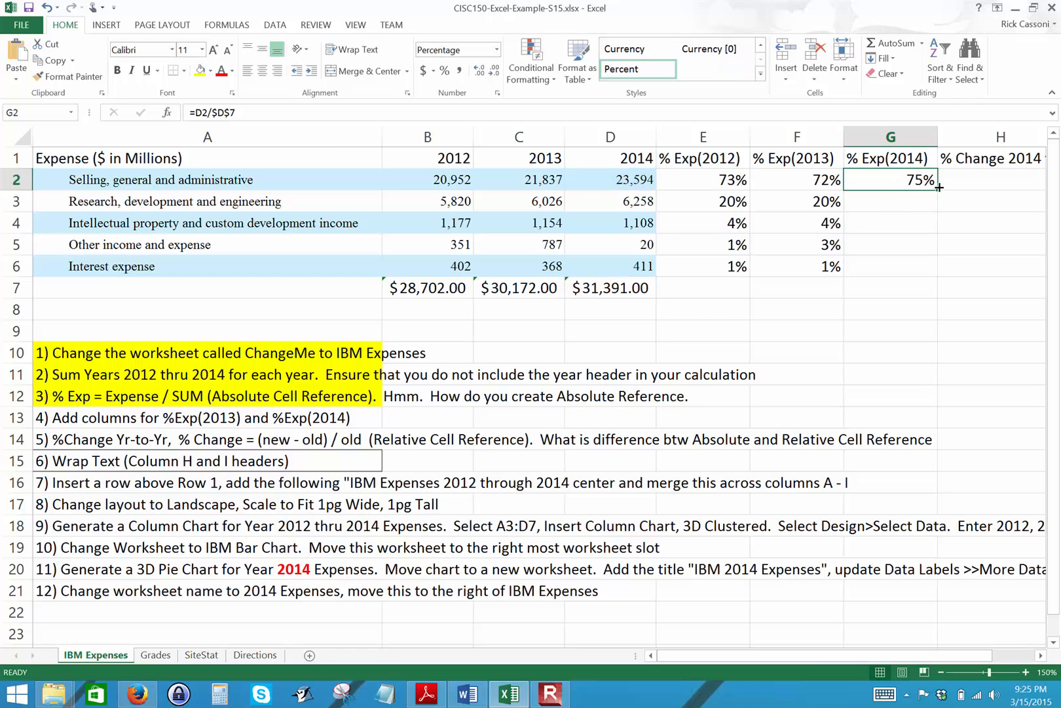
{"action": "left_click_drag", "start_coordinate": [939, 189], "coordinate": [928, 211]}
{"action": "left_click_drag", "start_coordinate": [921, 269], "coordinate": [921, 272]}
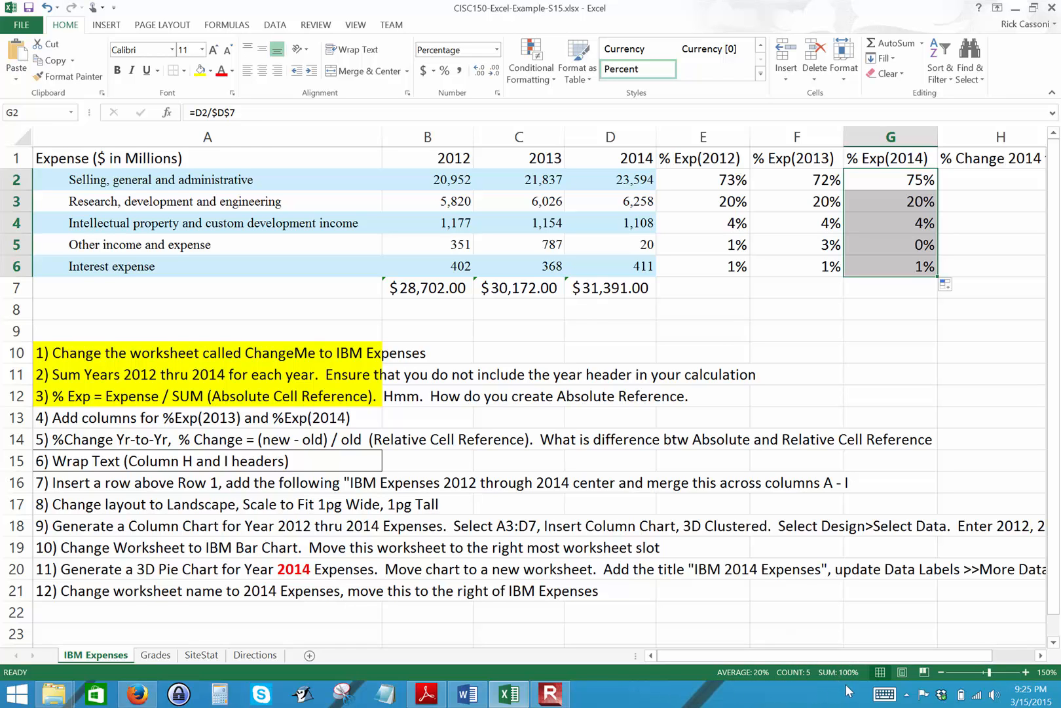
Highlight instruction 4 in cell A13 with yellow fill and select instruction 5 in A14.
{"action": "left_click", "coordinate": [107, 417]}
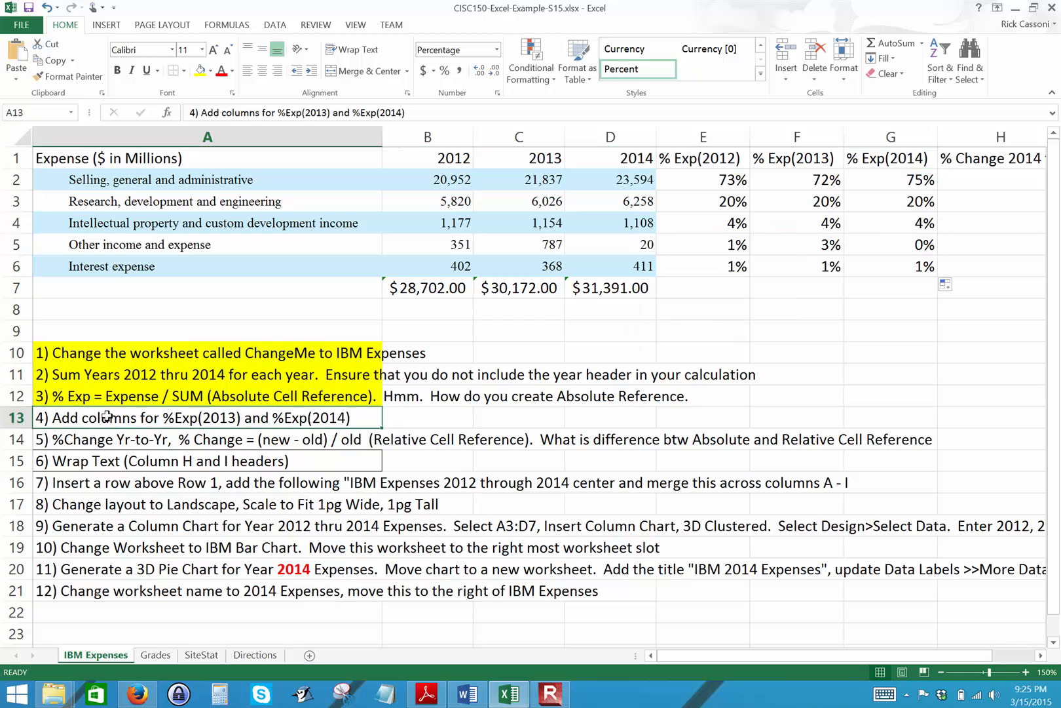
{"action": "left_click", "coordinate": [200, 70]}
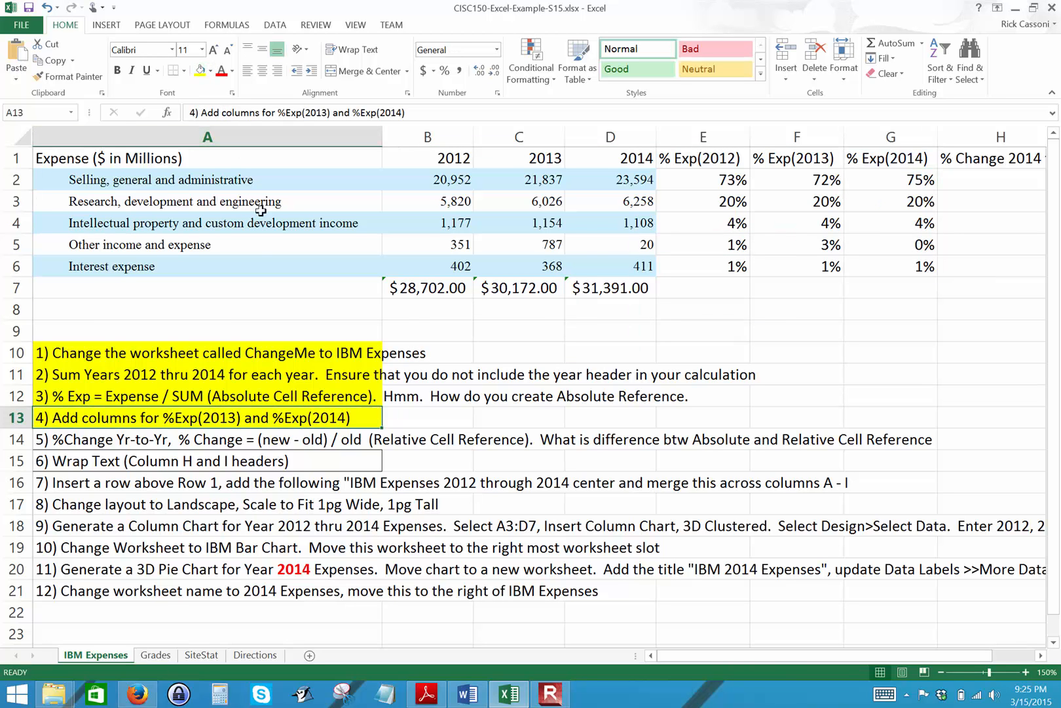
{"action": "left_click", "coordinate": [223, 444]}
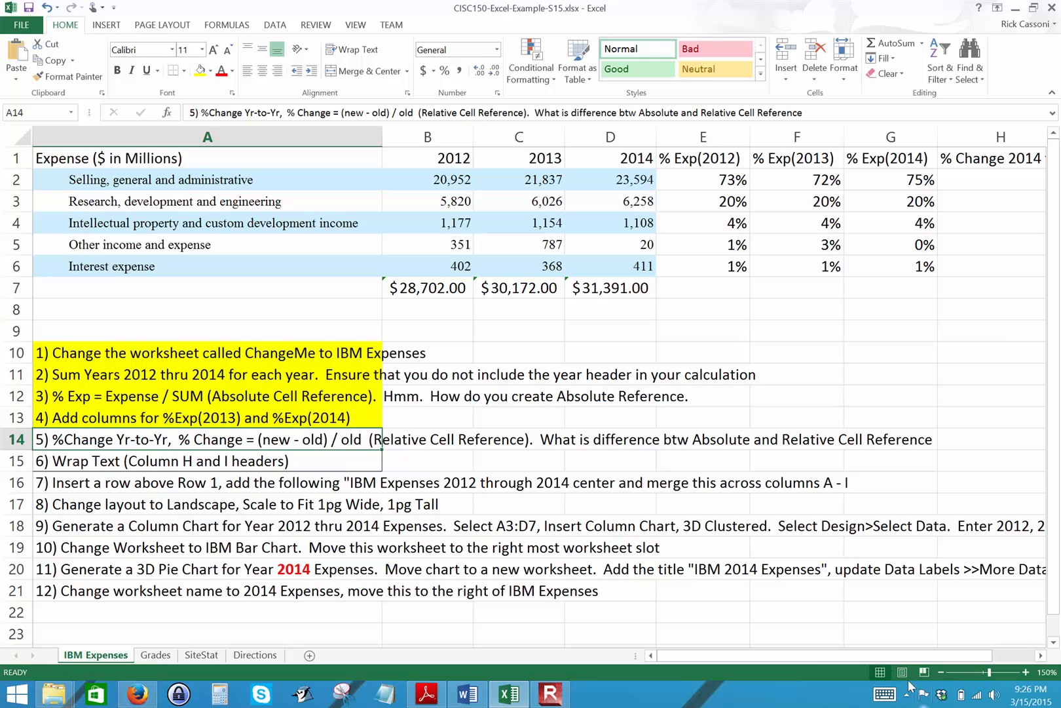
Enter the formula =(D2-C2)/C2 in H2 to calculate the percentage change between 2013 and 2014.
{"action": "mouse_move", "coordinate": [883, 658]}
{"action": "left_mouse_down"}
{"action": "mouse_move", "coordinate": [896, 659]}
{"action": "mouse_move", "coordinate": [884, 658]}
{"action": "left_mouse_up"}
{"action": "left_click", "coordinate": [978, 177]}
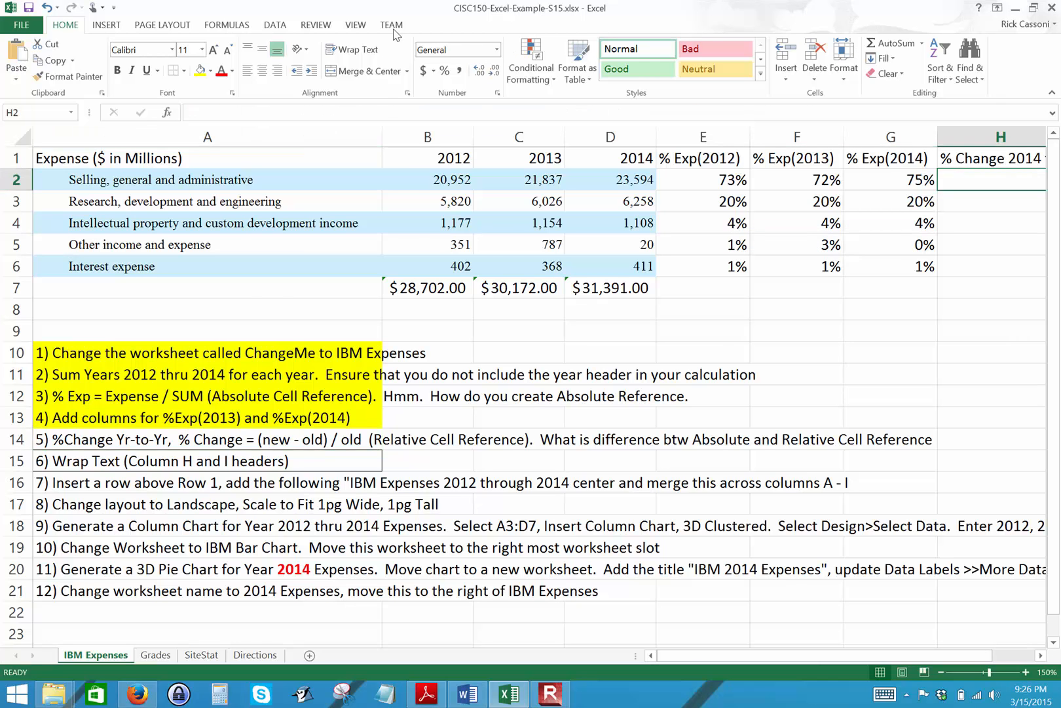
{"action": "left_click", "coordinate": [380, 113]}
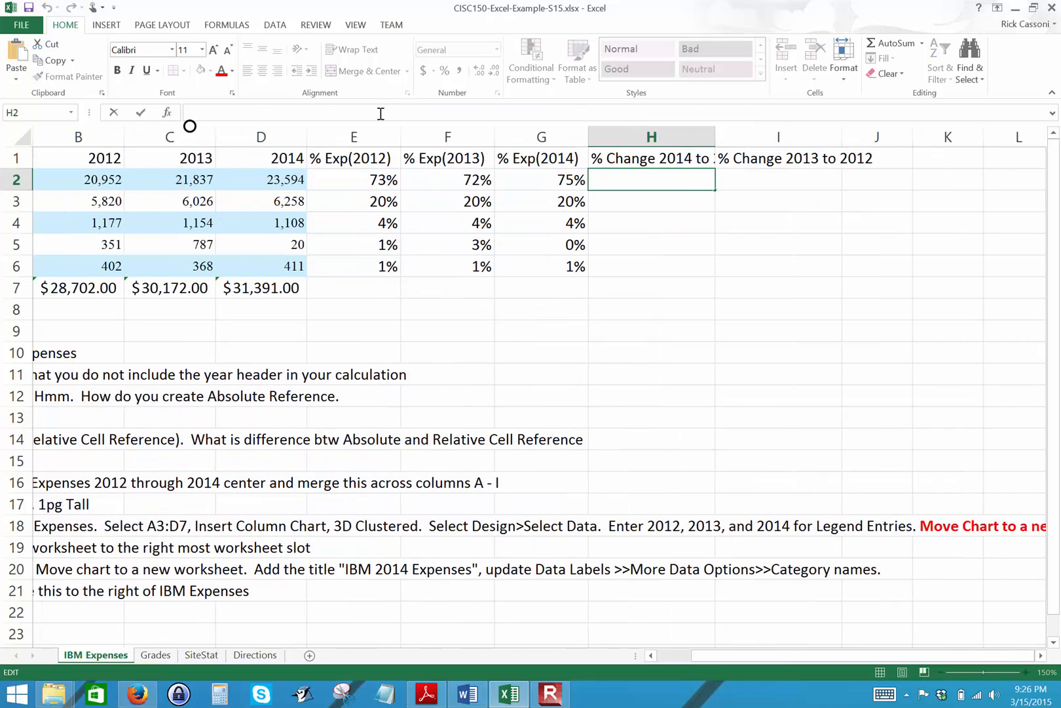
{"action": "type", "text": "="}
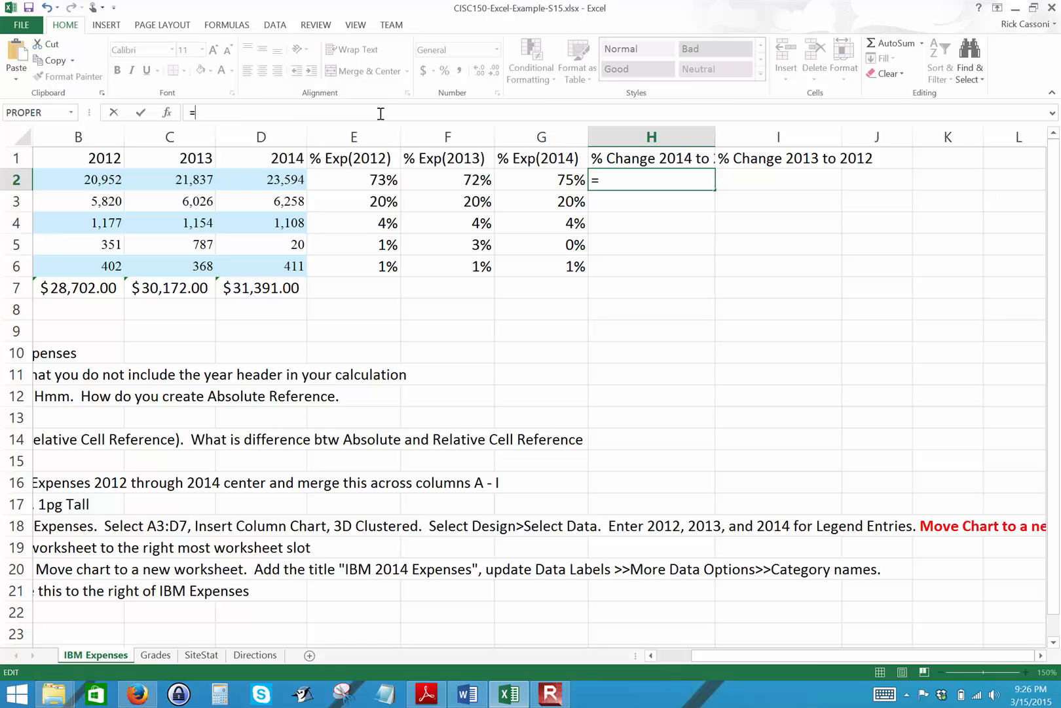
{"action": "left_click_drag", "start_coordinate": [717, 656], "coordinate": [662, 657]}
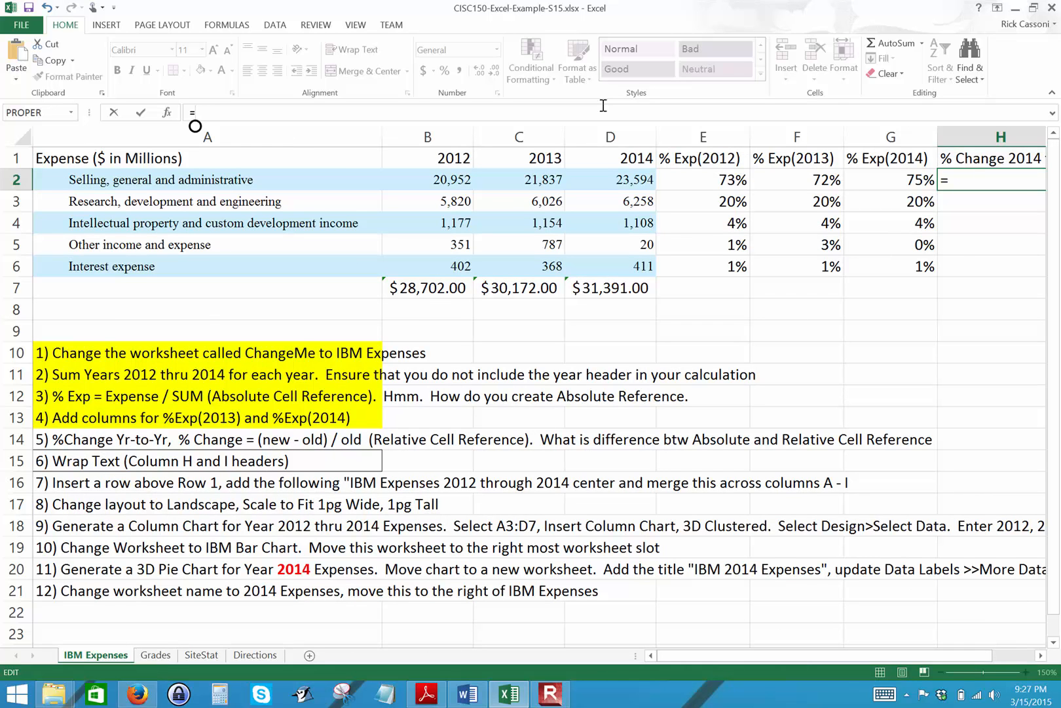
{"action": "type", "text": "("}
{"action": "left_click", "coordinate": [614, 182]}
{"action": "type", "text": "-"}
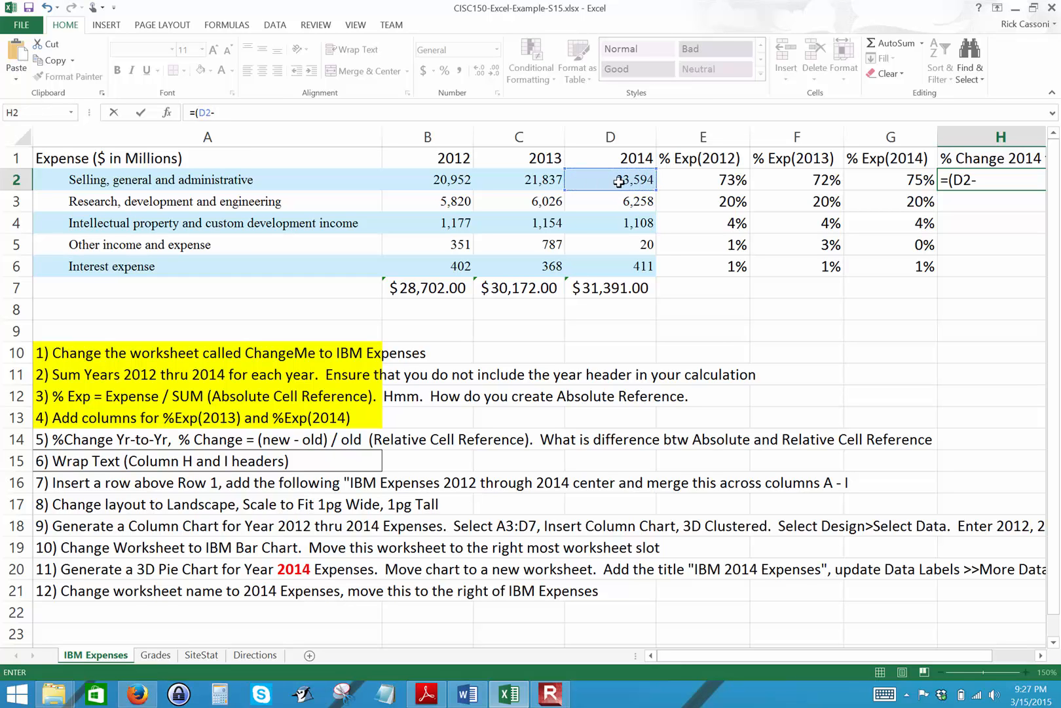
{"action": "left_click", "coordinate": [524, 178]}
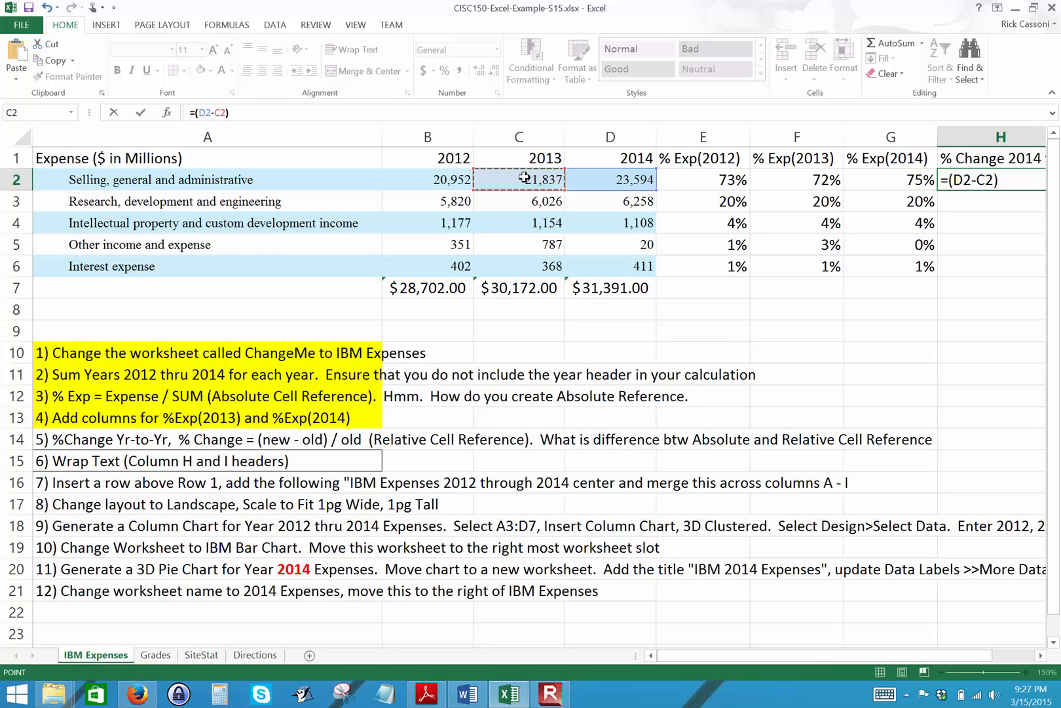
{"action": "type", "text": ")/"}
{"action": "left_click", "coordinate": [525, 178]}
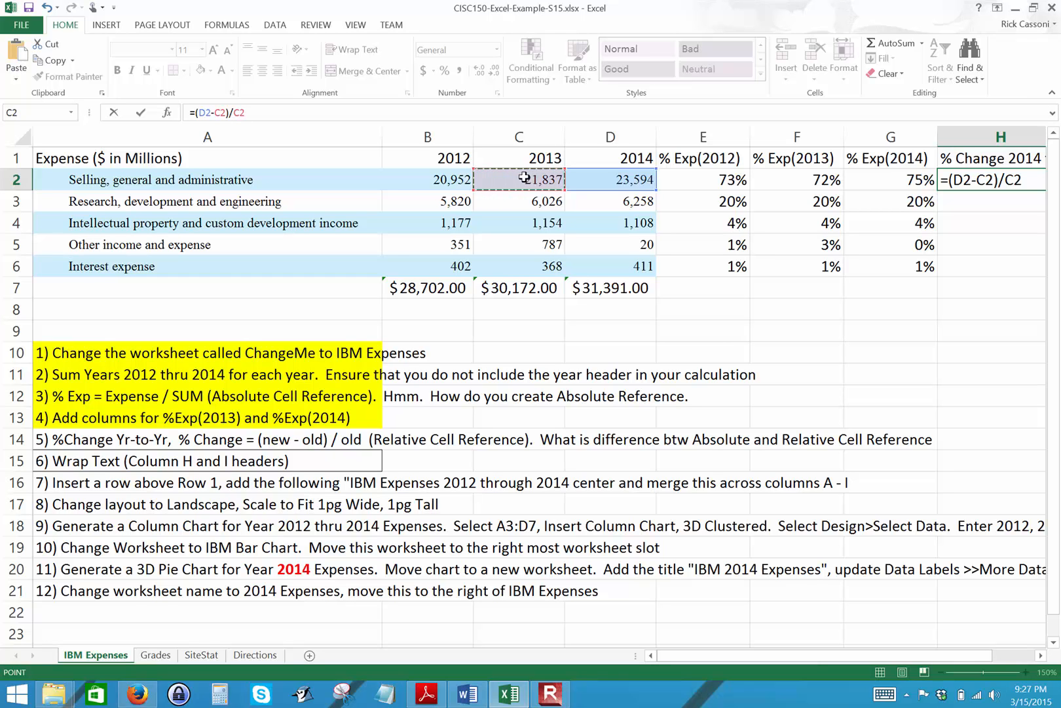
{"action": "key", "text": "Return"}
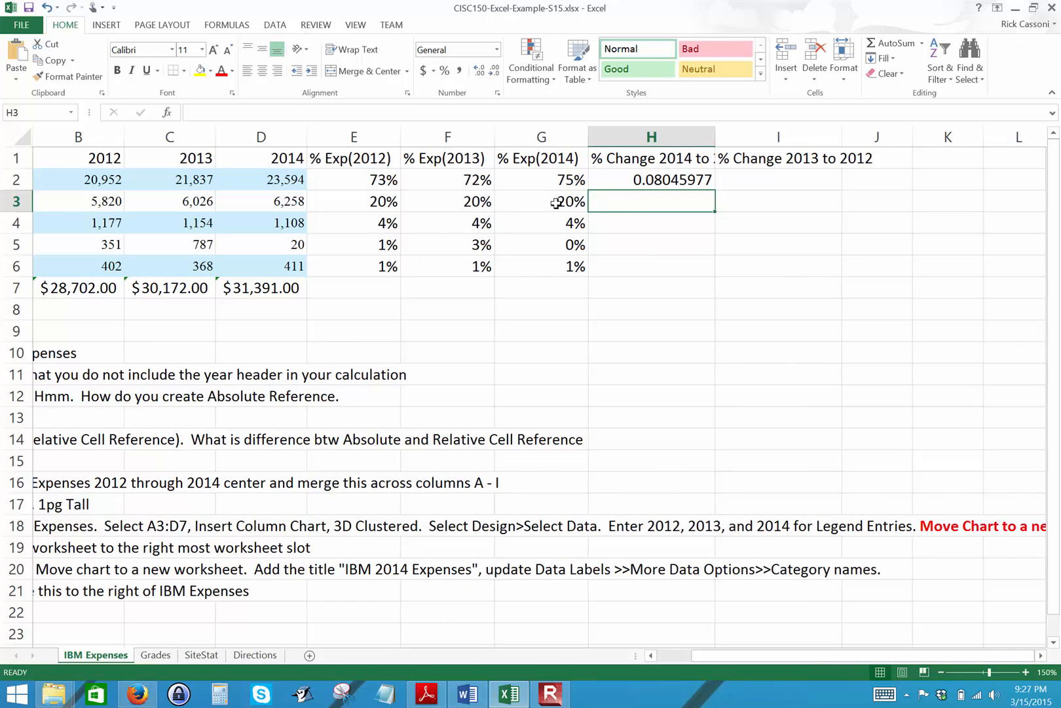
Format the 2014-to-2013 change in H2 as a percentage and fill it down through H6.
{"action": "left_click", "coordinate": [689, 181]}
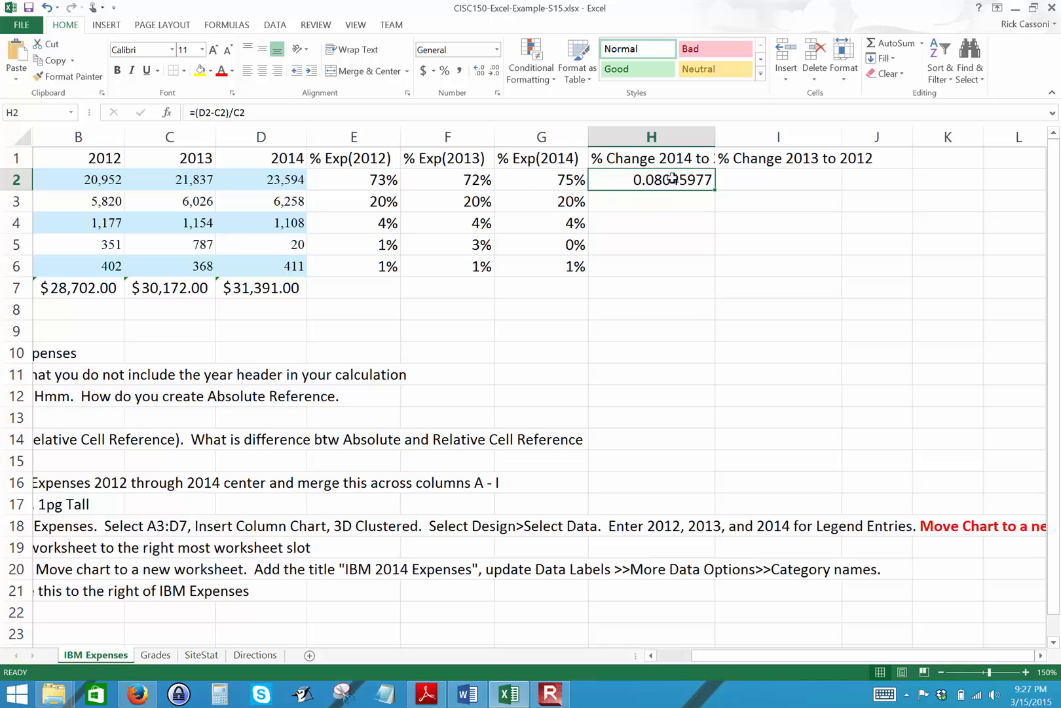
{"action": "left_click", "coordinate": [445, 70]}
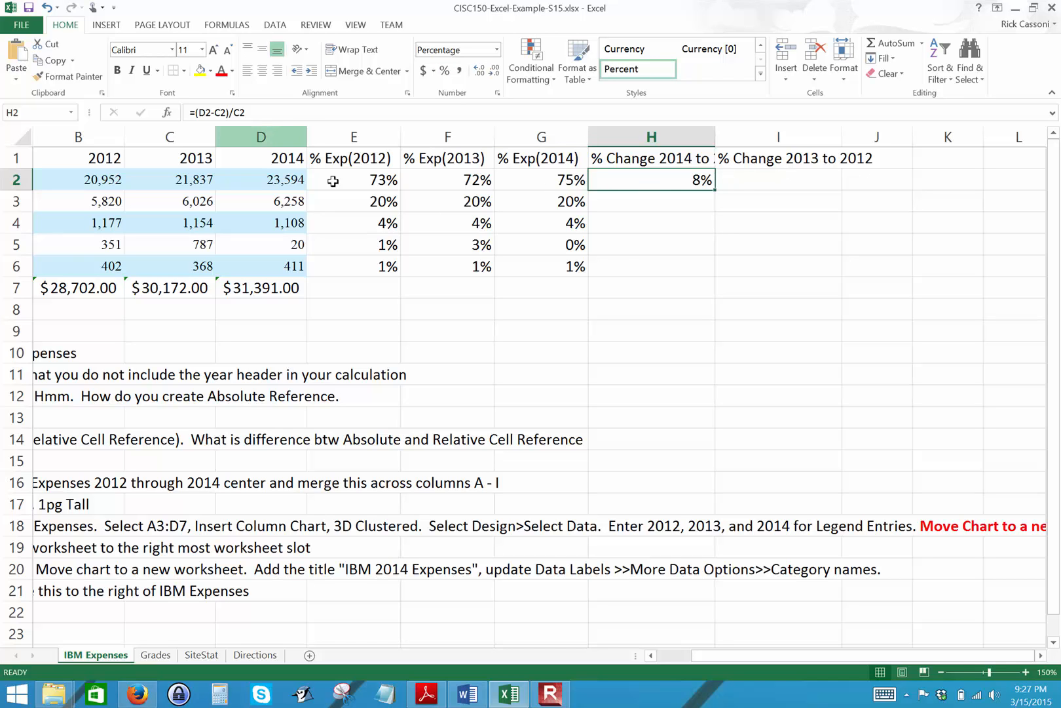
{"action": "left_click", "coordinate": [669, 197]}
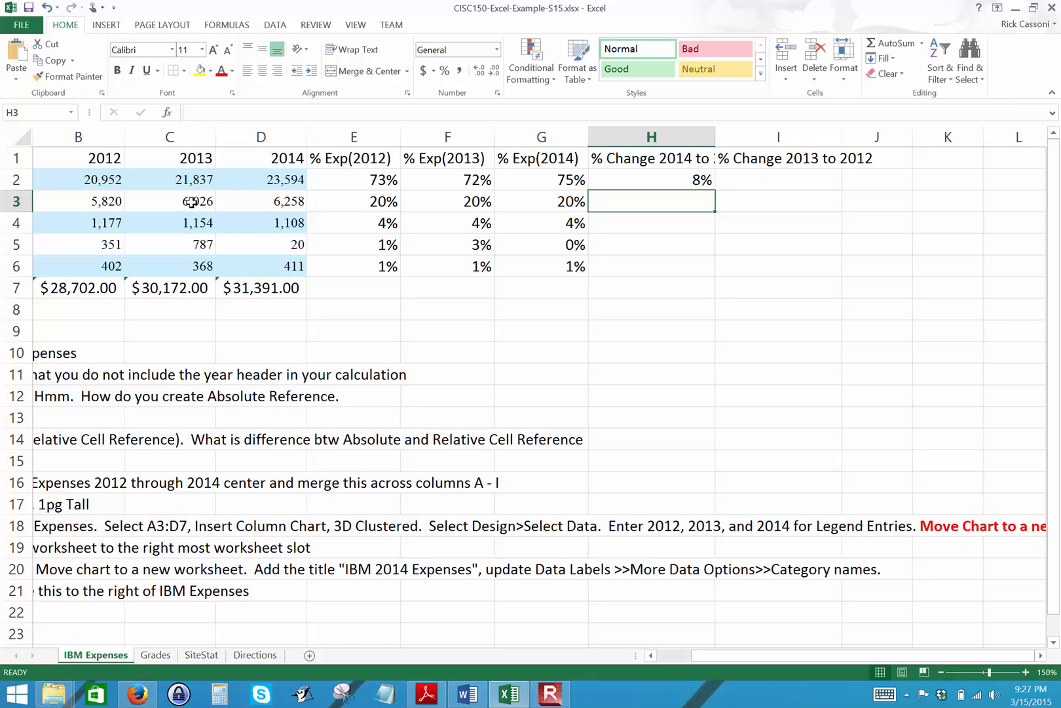
{"action": "left_click", "coordinate": [659, 180]}
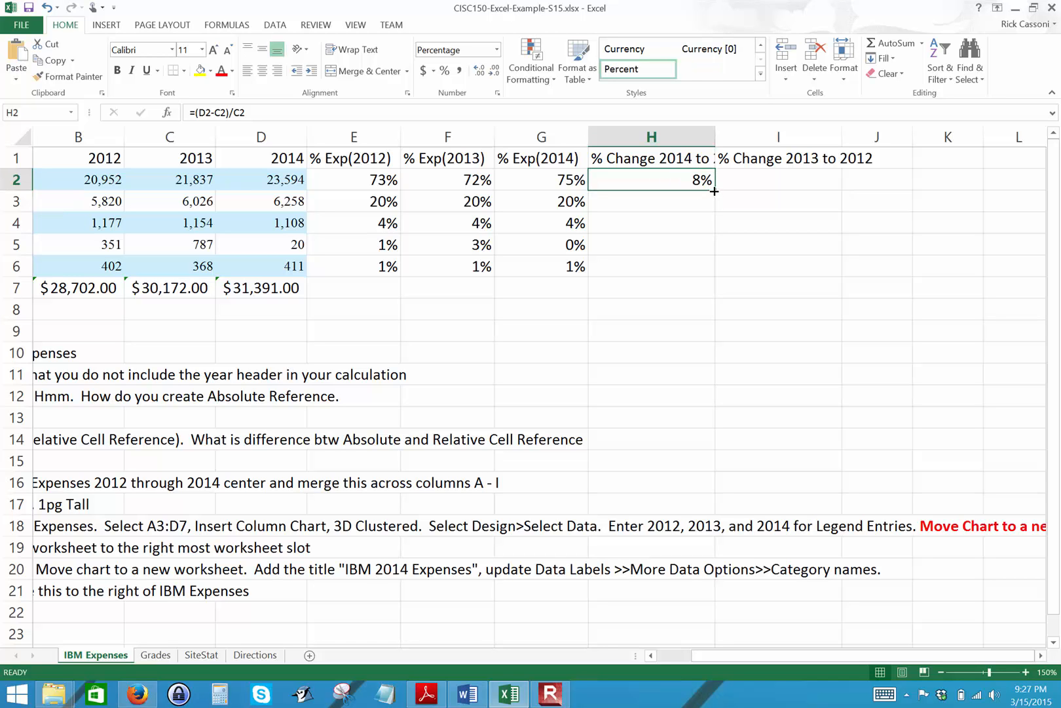
{"action": "left_click_drag", "start_coordinate": [715, 190], "coordinate": [698, 280]}
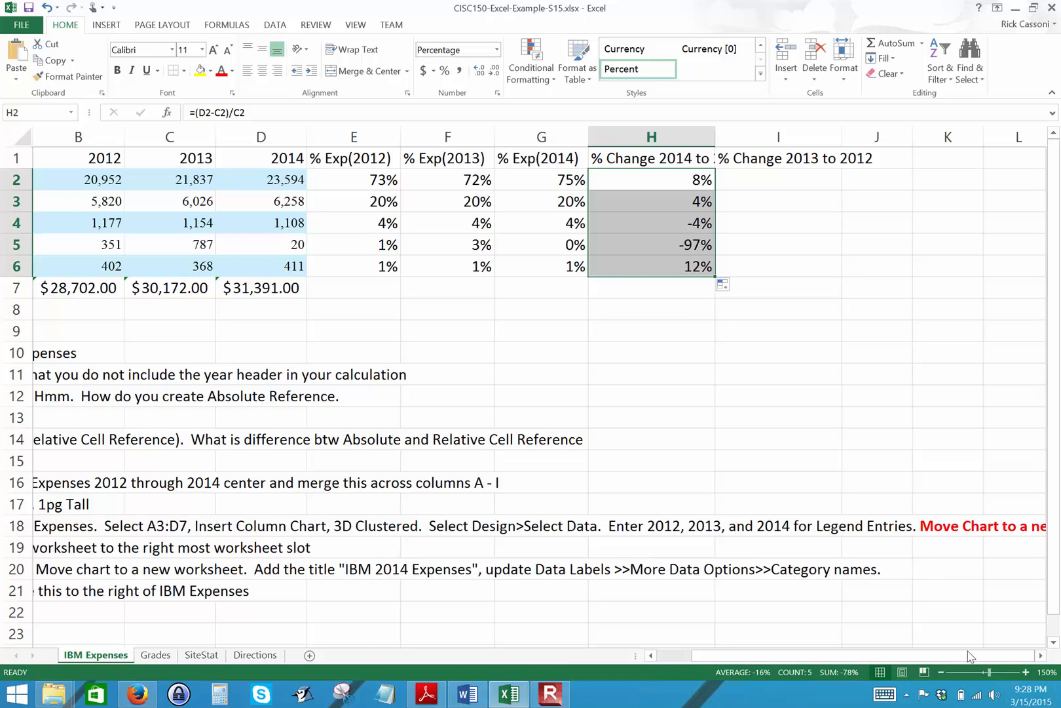
Enter the formula =(C2-B2)/B2 in I2 to calculate the percentage change between 2012 and 2013.
{"action": "left_click_drag", "start_coordinate": [964, 657], "coordinate": [805, 612]}
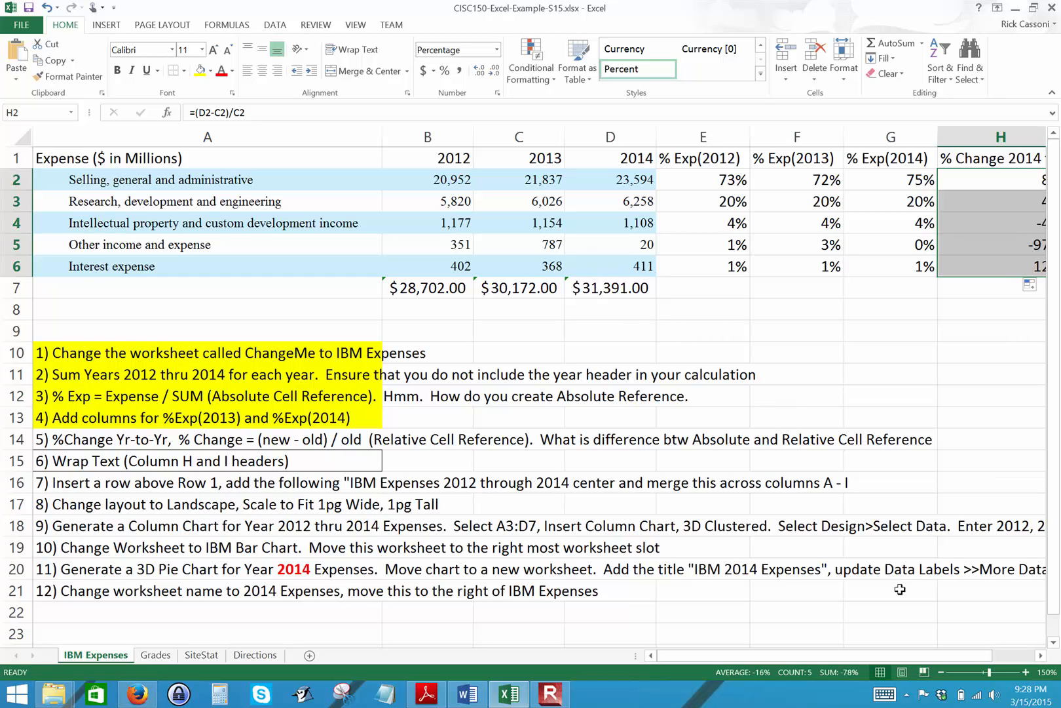
{"action": "left_click_drag", "start_coordinate": [929, 659], "coordinate": [985, 650]}
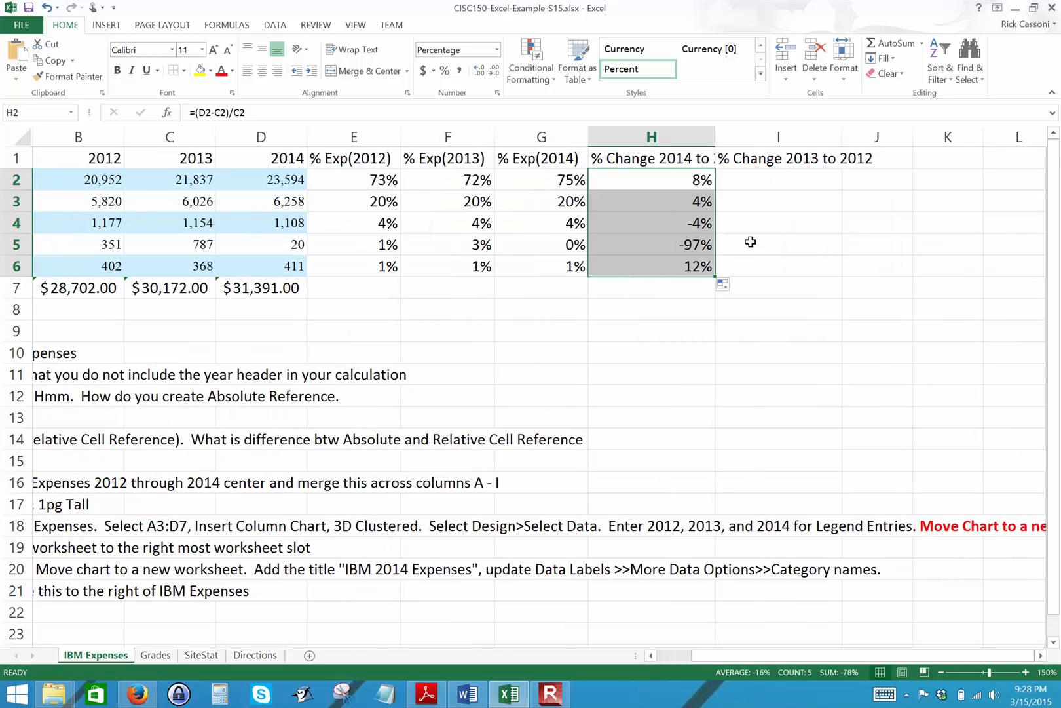
{"action": "left_click", "coordinate": [784, 178]}
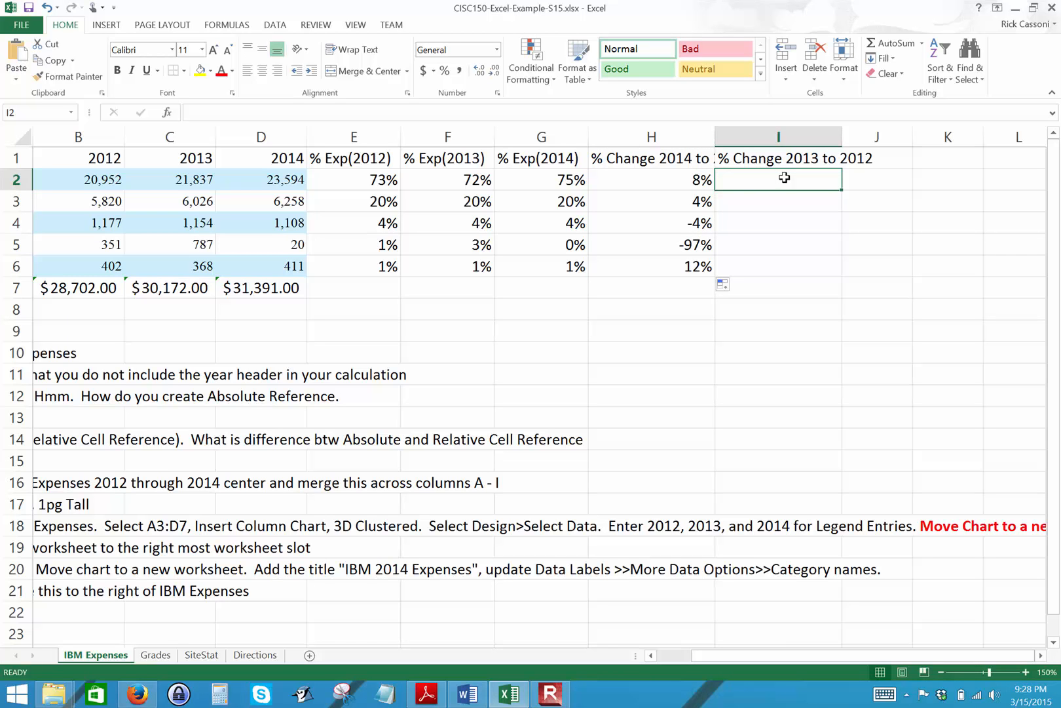
{"action": "type", "text": "="}
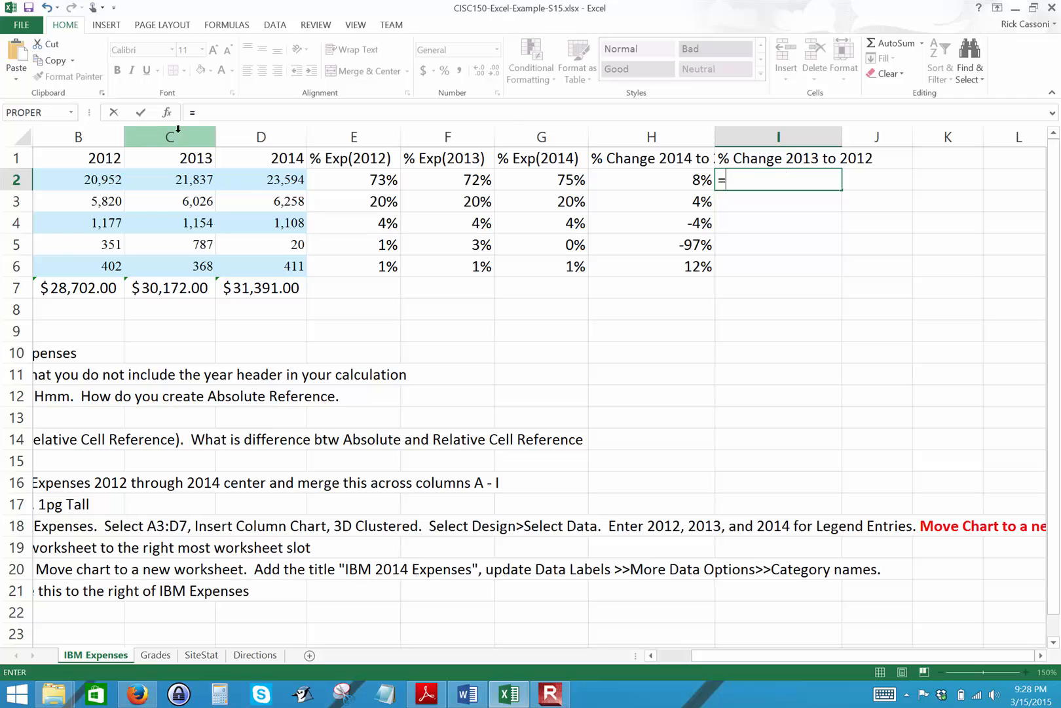
{"action": "type", "text": "("}
{"action": "left_click", "coordinate": [157, 179]}
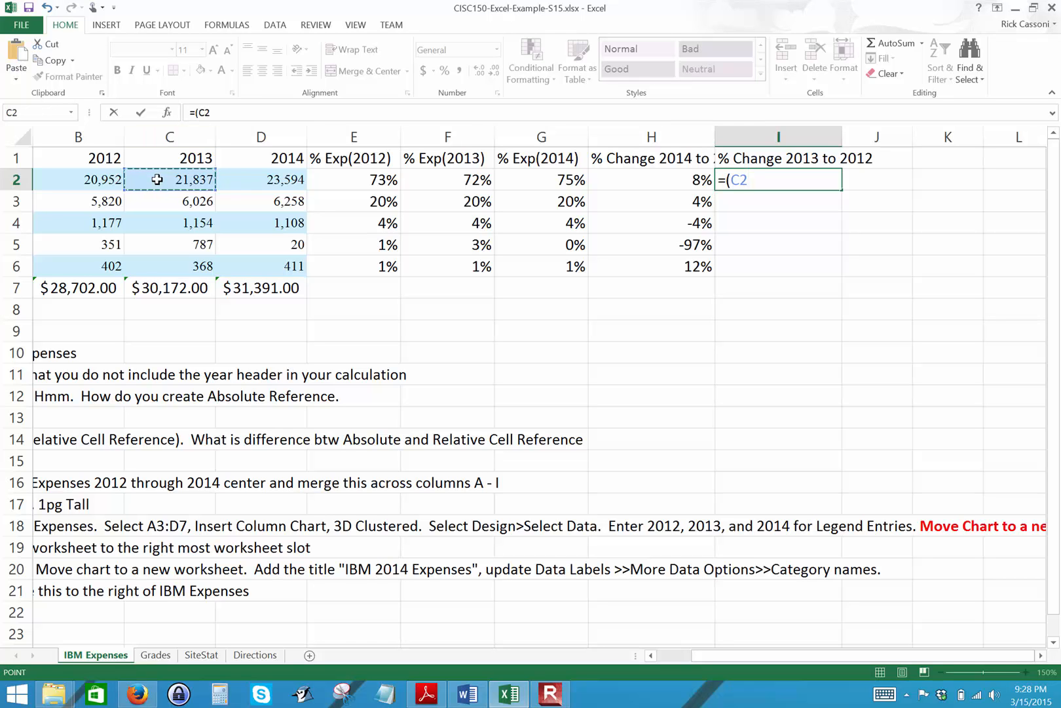
{"action": "type", "text": "-"}
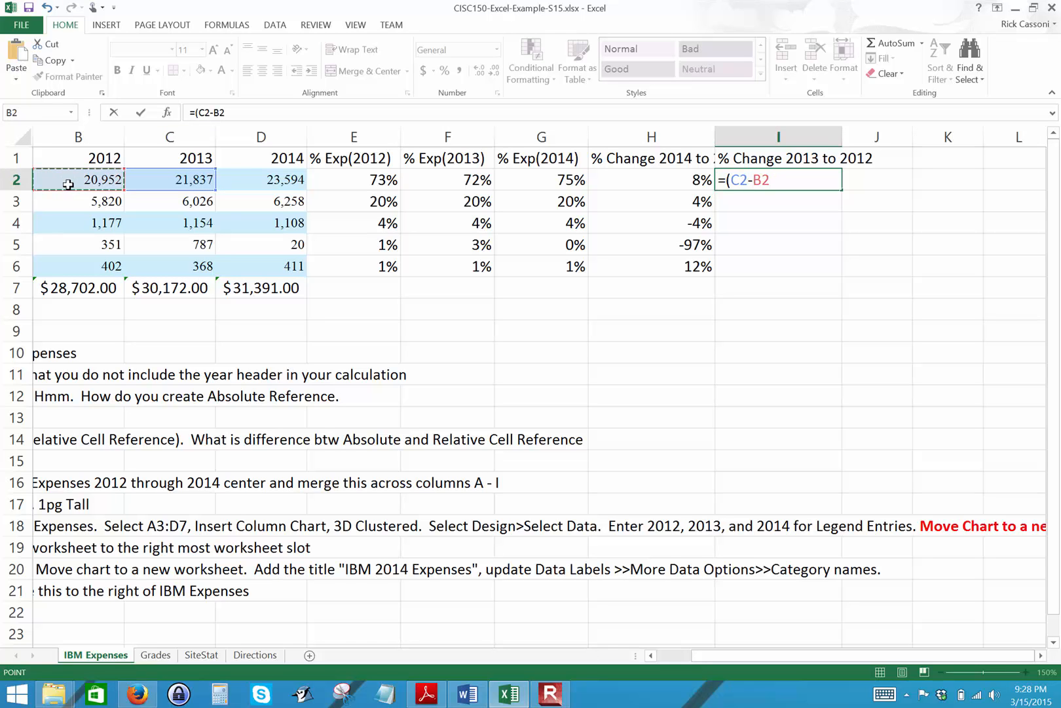
{"action": "type", "text": ")/"}
{"action": "left_click", "coordinate": [75, 178]}
{"action": "key", "text": "Return"}
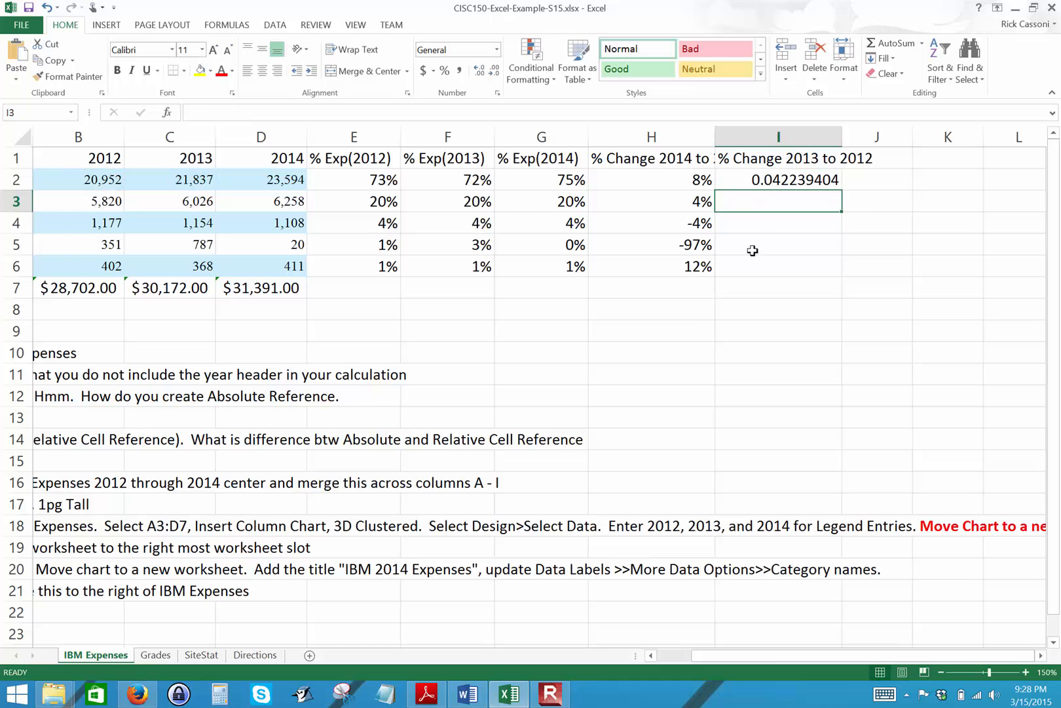
Format the 2013-to-2012 change in I2 as a percentage and fill it down through I6.
{"action": "left_click", "coordinate": [777, 180]}
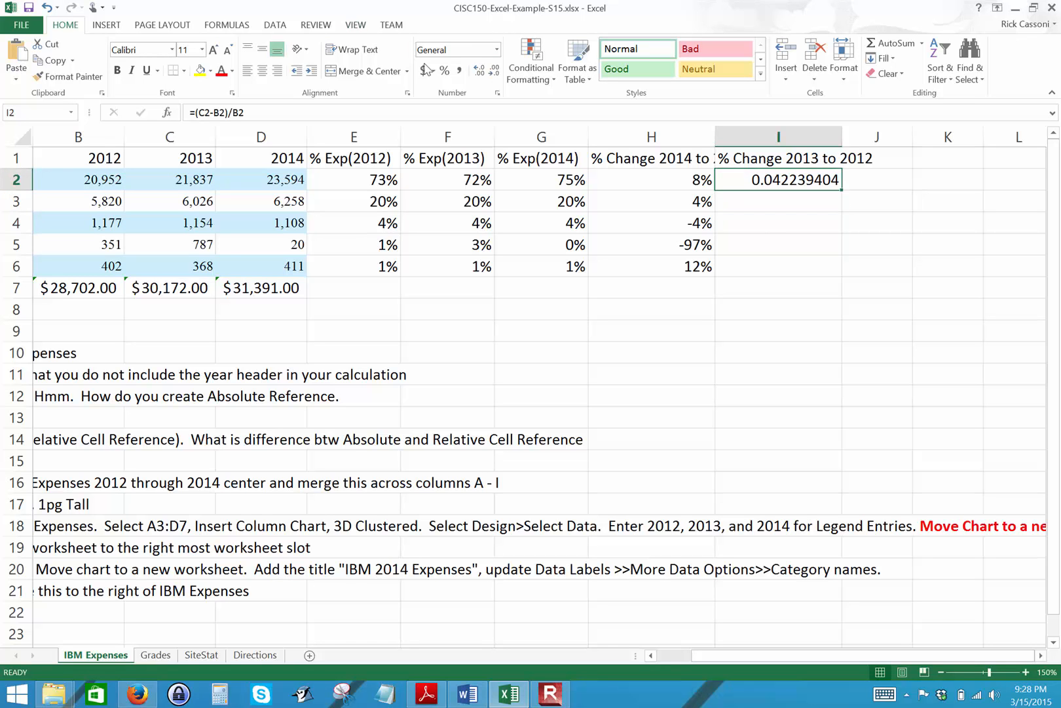
{"action": "left_click", "coordinate": [445, 70]}
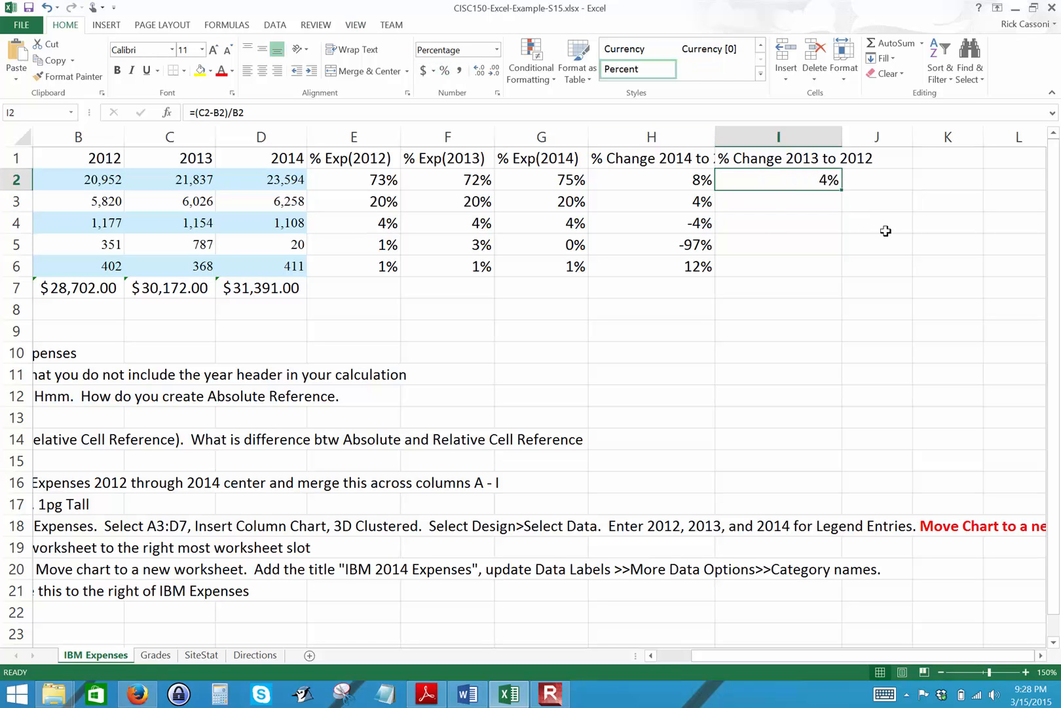
{"action": "left_click_drag", "start_coordinate": [843, 193], "coordinate": [860, 306]}
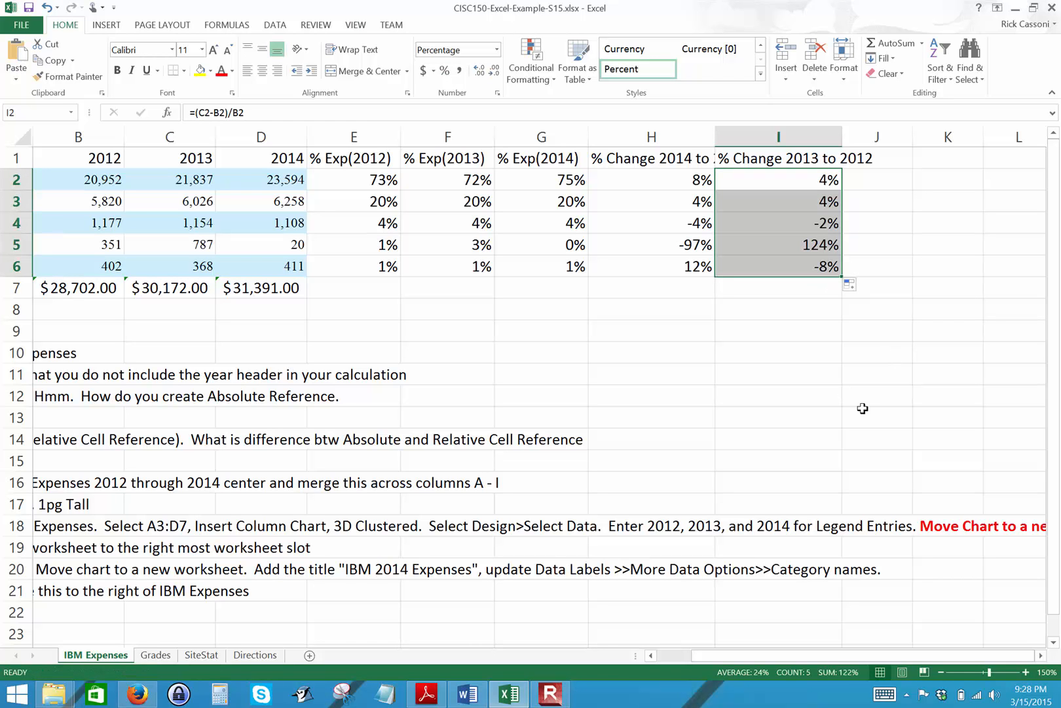
Highlight instruction 5 in cell A14 with yellow fill.
{"action": "left_click_drag", "start_coordinate": [852, 654], "coordinate": [663, 626]}
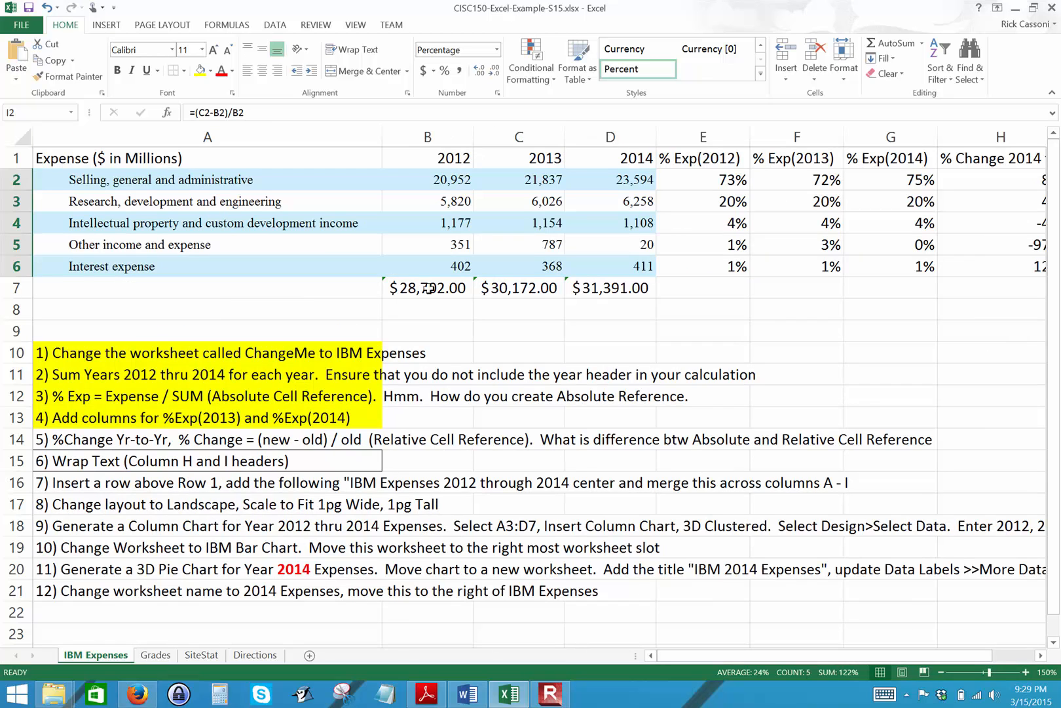
{"action": "left_click_drag", "start_coordinate": [215, 227], "coordinate": [210, 260]}
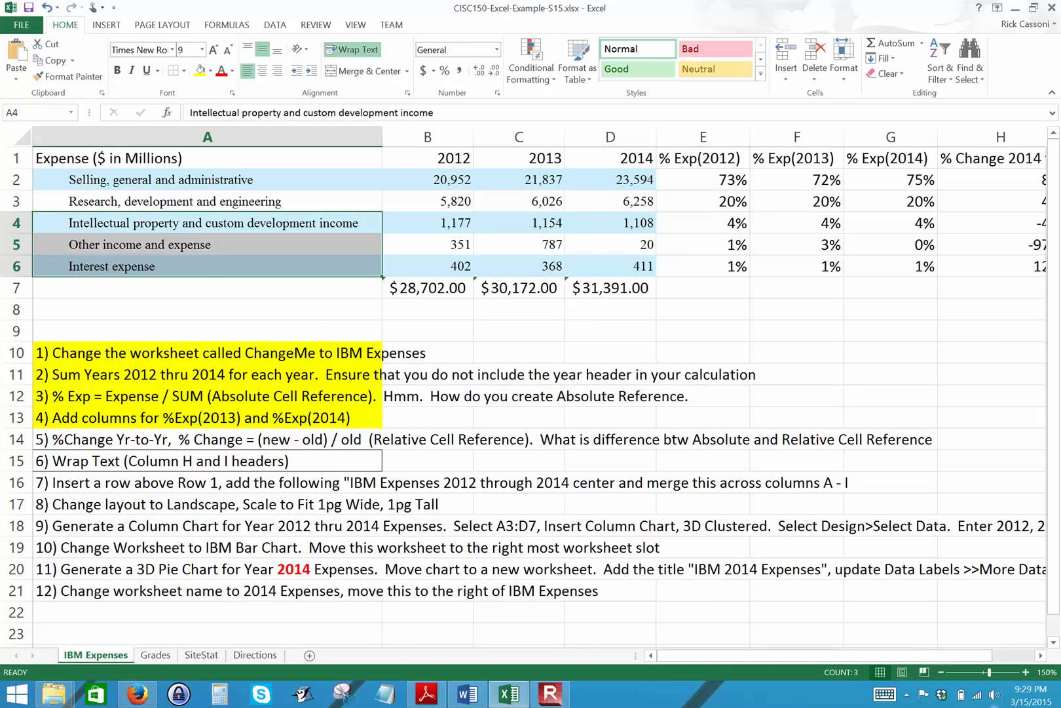
{"action": "left_click_drag", "start_coordinate": [982, 655], "coordinate": [1023, 672]}
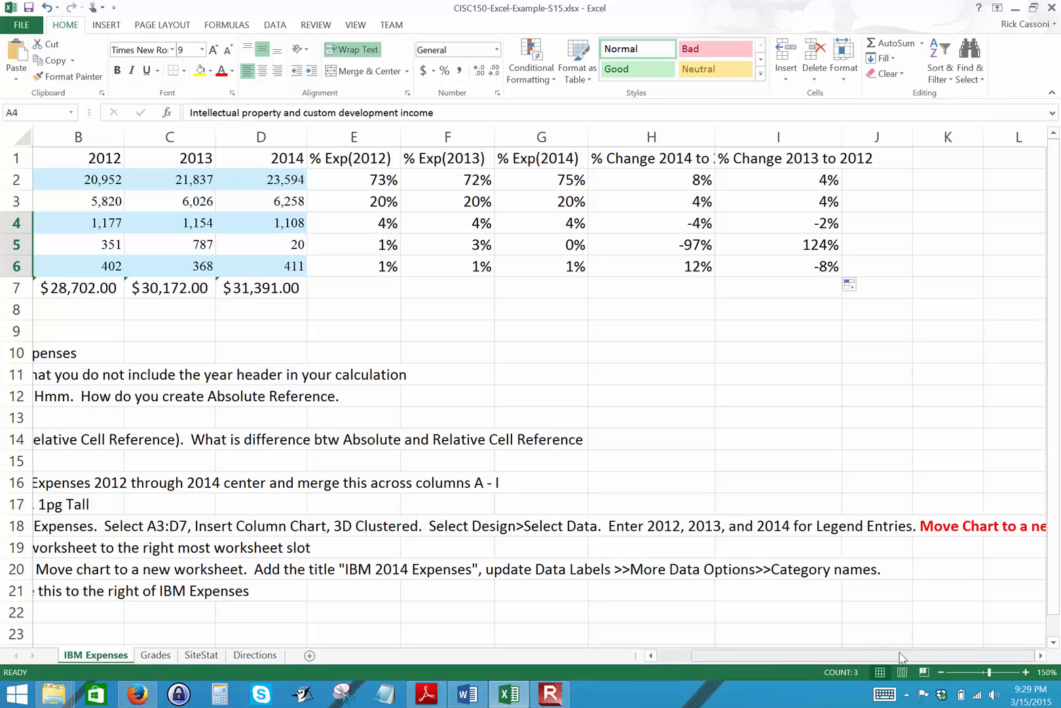
{"action": "left_click_drag", "start_coordinate": [901, 657], "coordinate": [900, 657]}
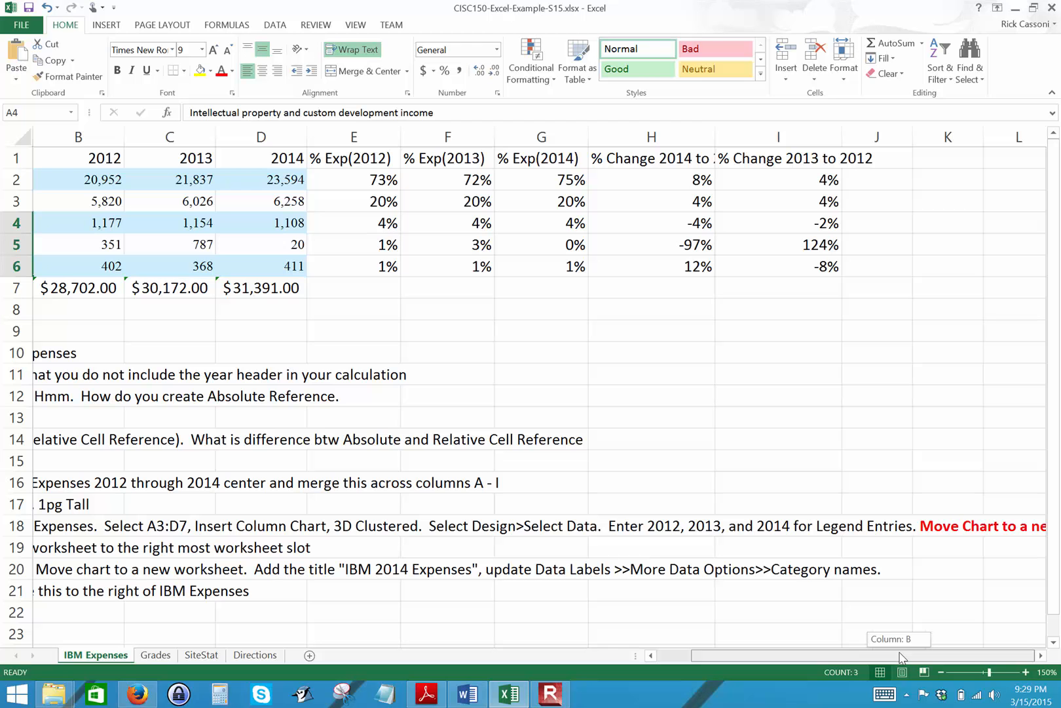
{"action": "left_click_drag", "start_coordinate": [901, 657], "coordinate": [786, 642]}
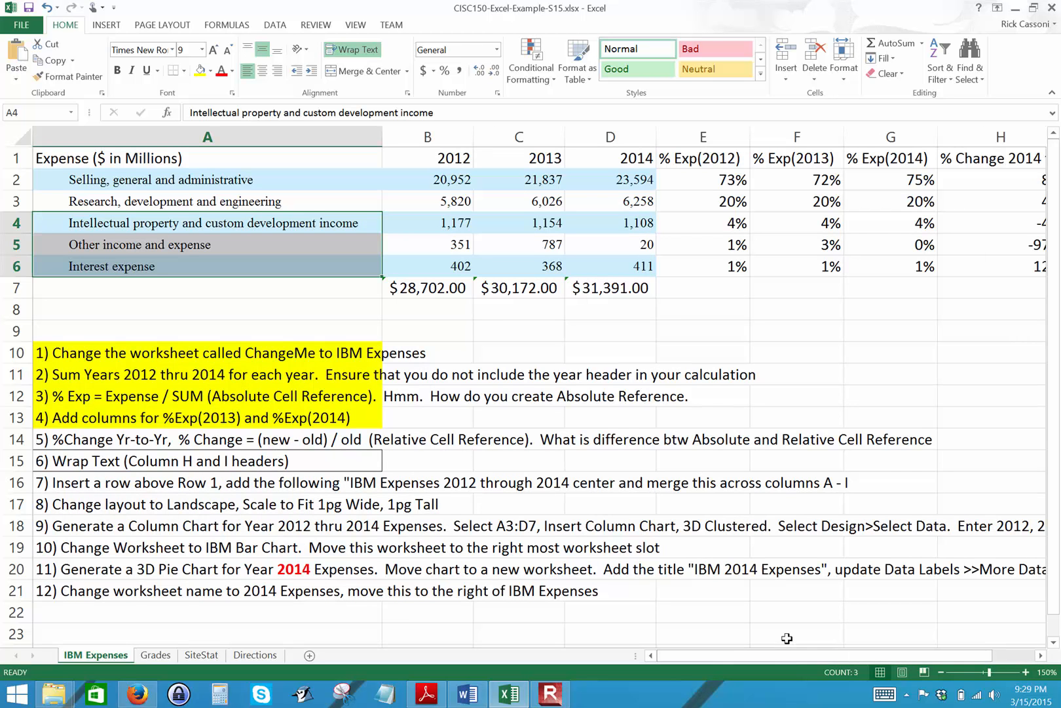
{"action": "left_click", "coordinate": [210, 443]}
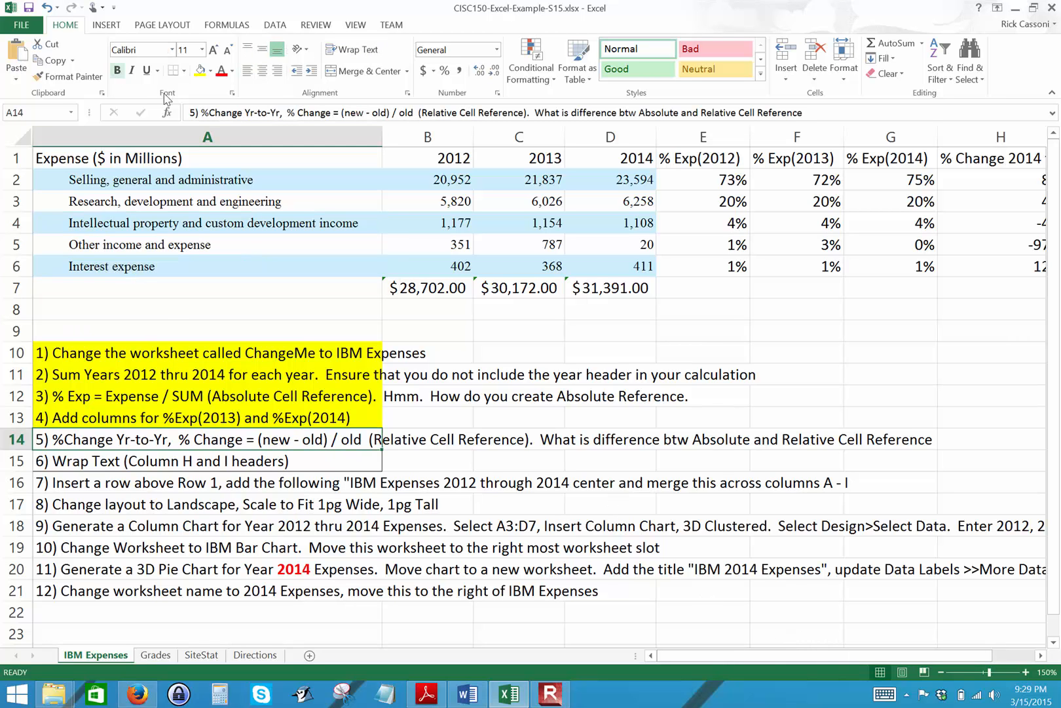
{"action": "left_click", "coordinate": [199, 70]}
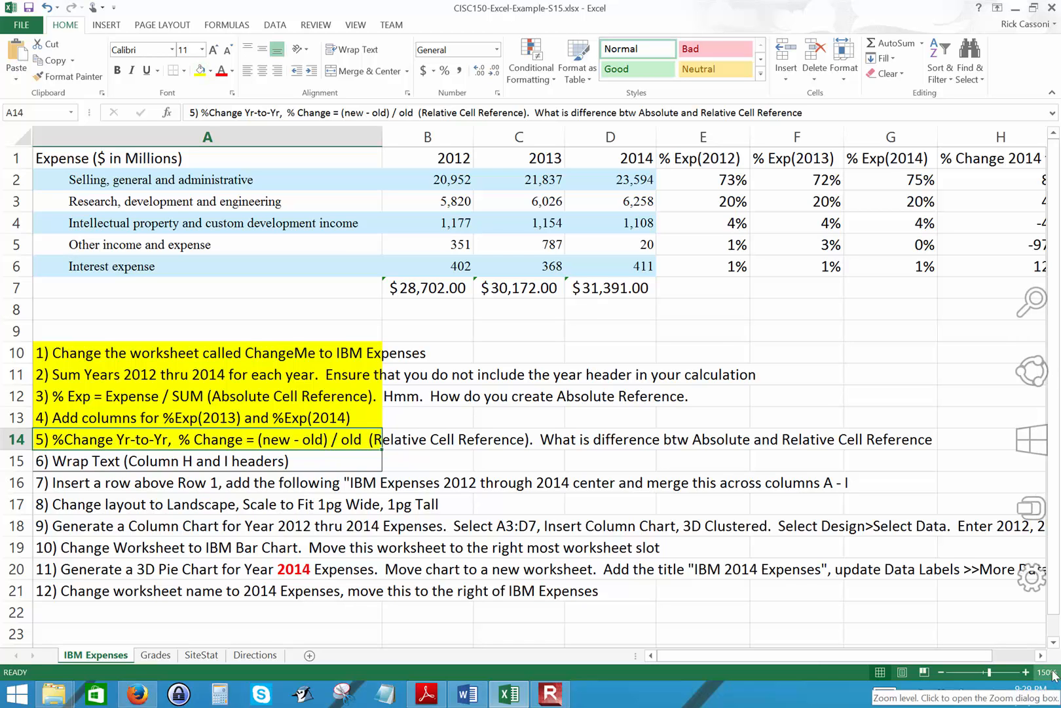
Wrap and center the header in H1, narrowing column H so it splits into "% Change 2014" over "to 2013".
{"action": "left_click_drag", "start_coordinate": [823, 653], "coordinate": [986, 653]}
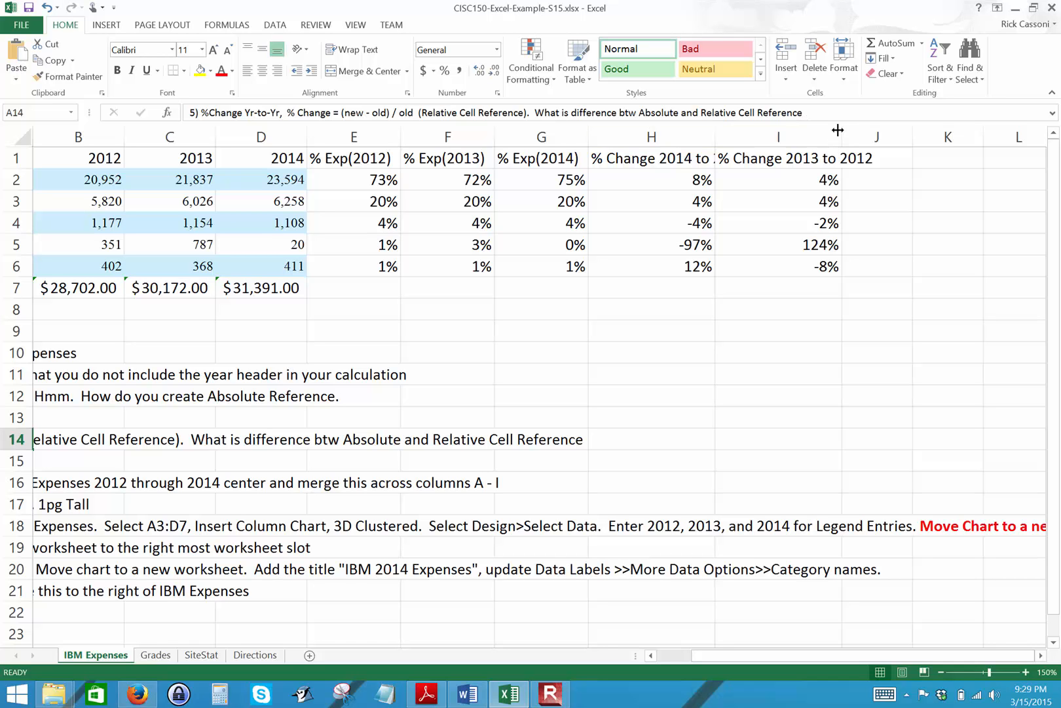
{"action": "left_click", "coordinate": [675, 159]}
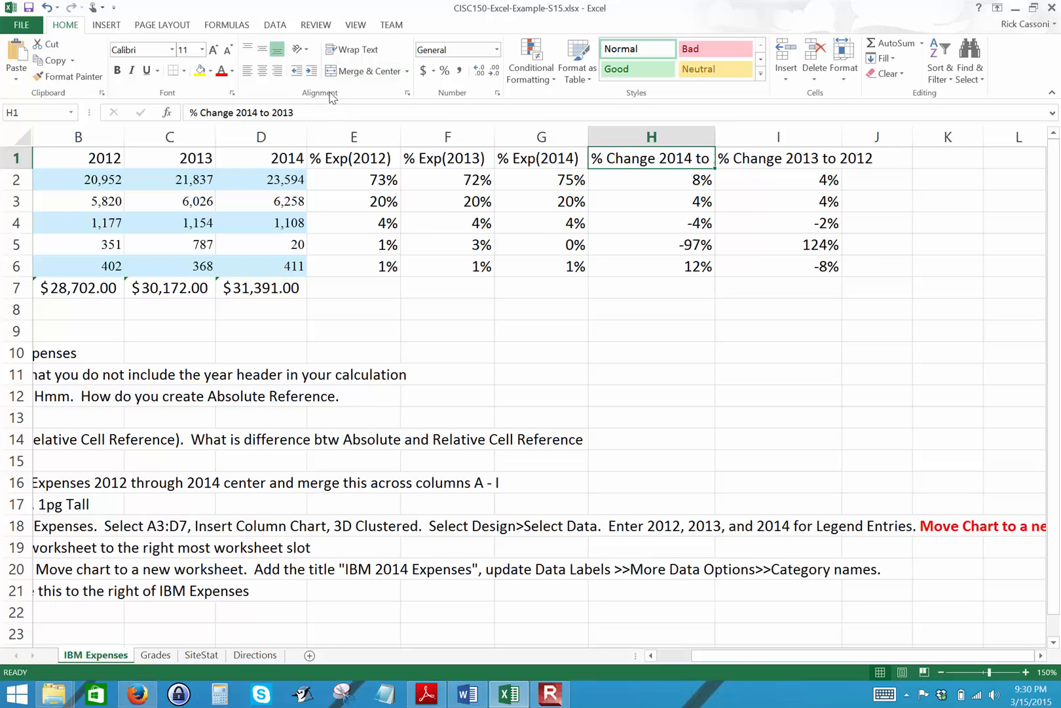
{"action": "left_click", "coordinate": [352, 50]}
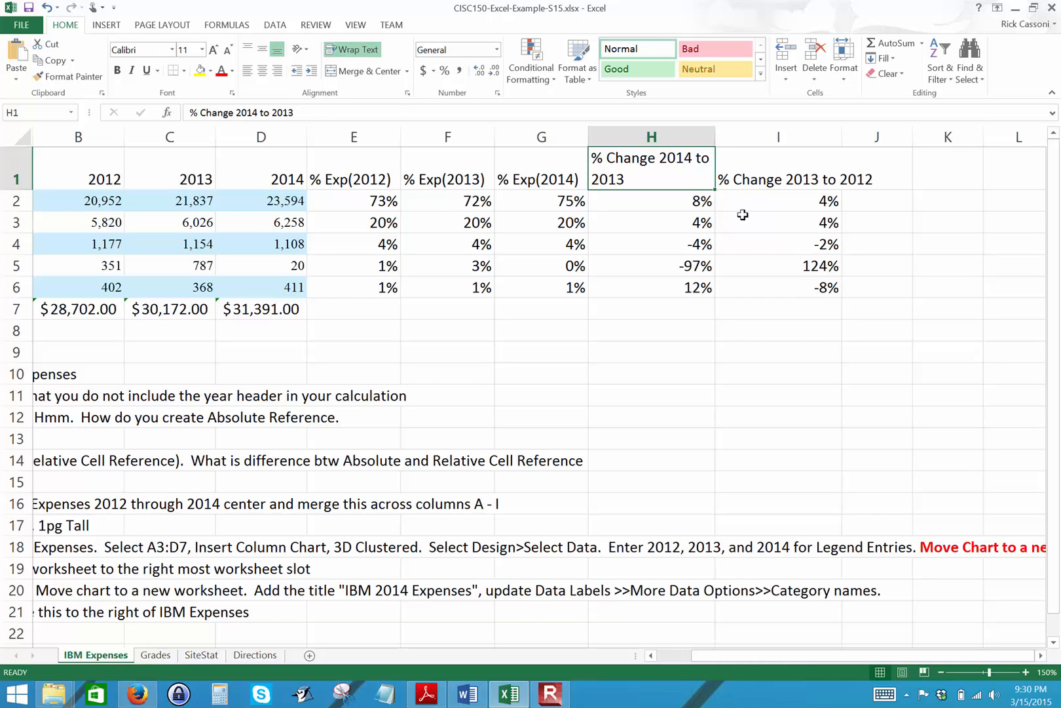
{"action": "left_click_drag", "start_coordinate": [715, 133], "coordinate": [700, 134]}
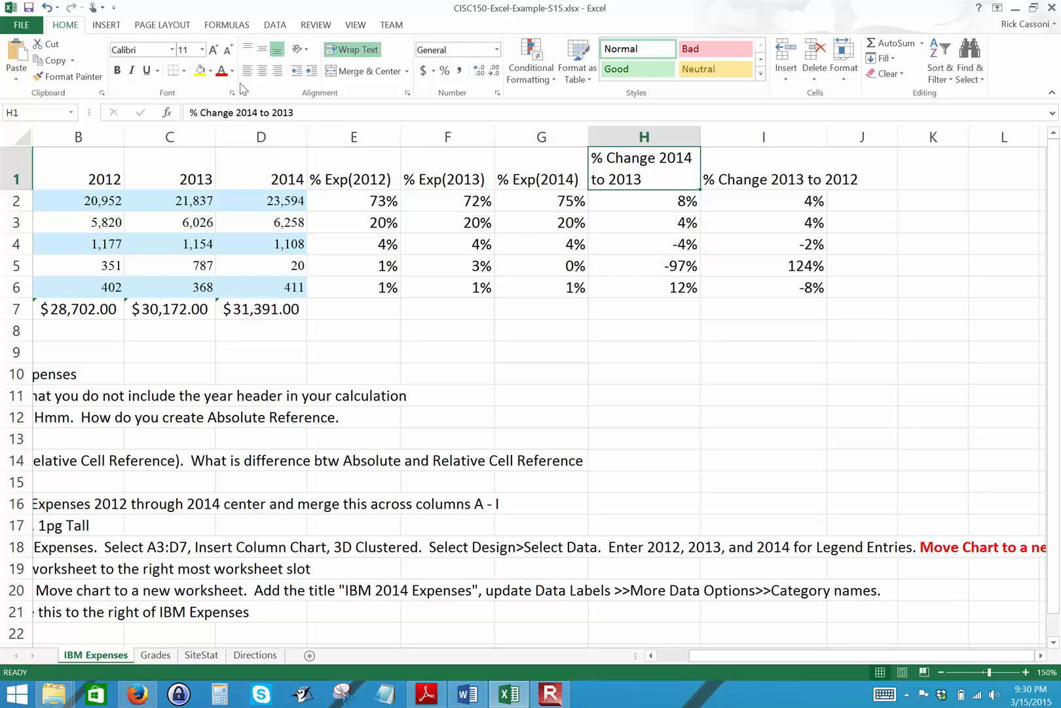
{"action": "left_click", "coordinate": [263, 72]}
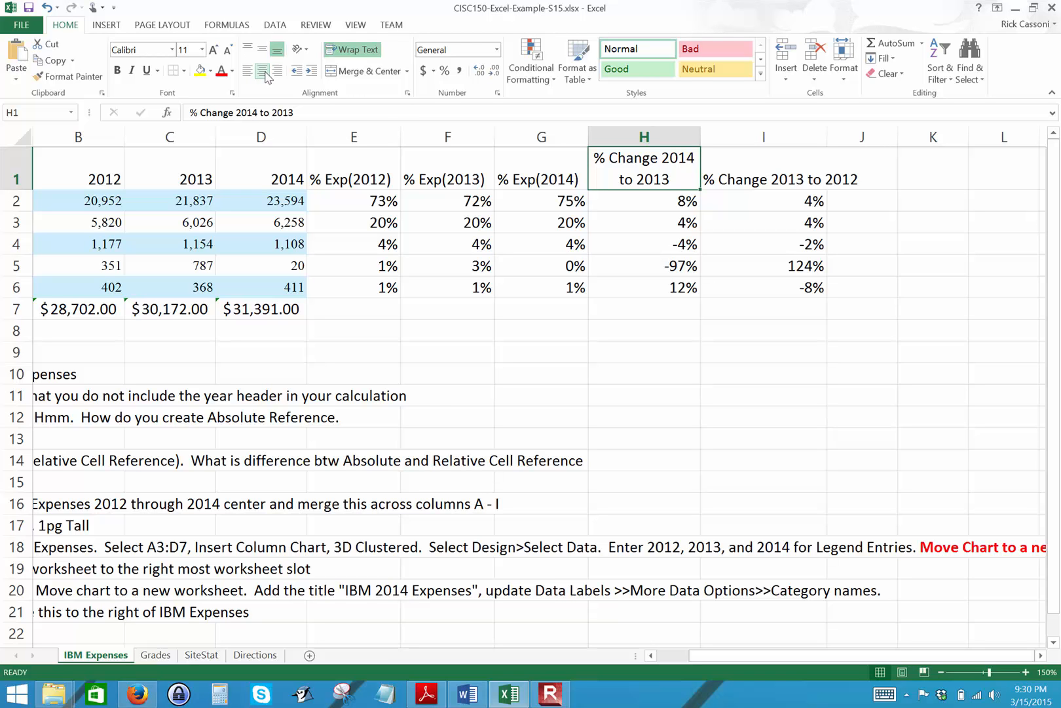
Copy H1's formatting to I1 with Format Painter and narrow column I so "to 2012" sits on the second line.
{"action": "left_click", "coordinate": [764, 169]}
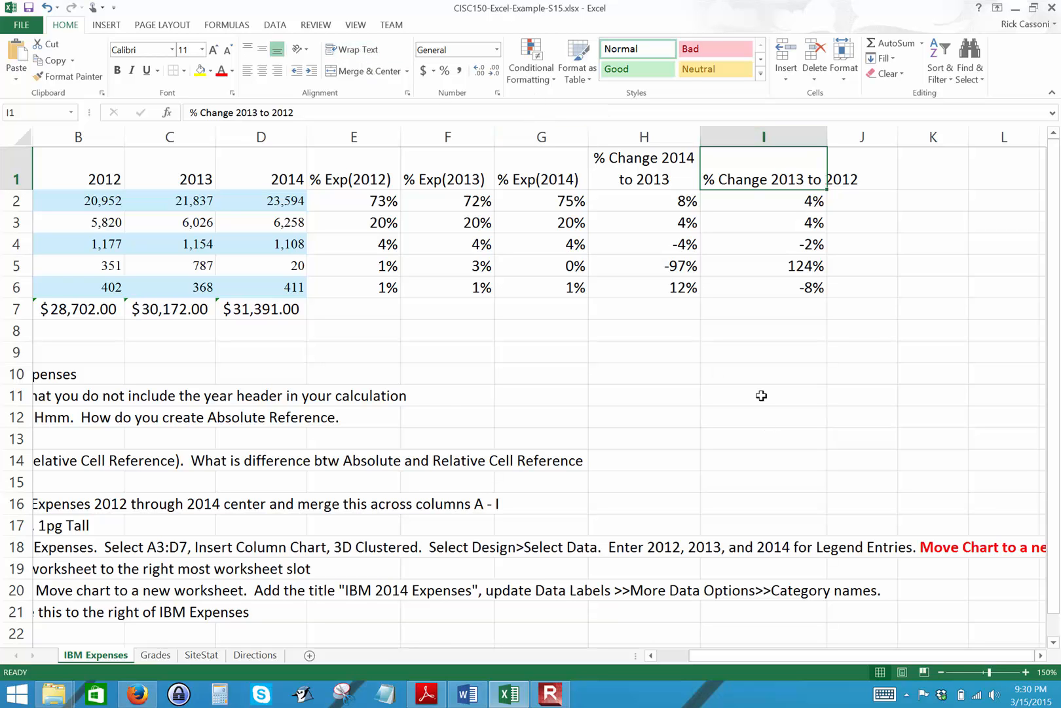
{"action": "left_click", "coordinate": [642, 170]}
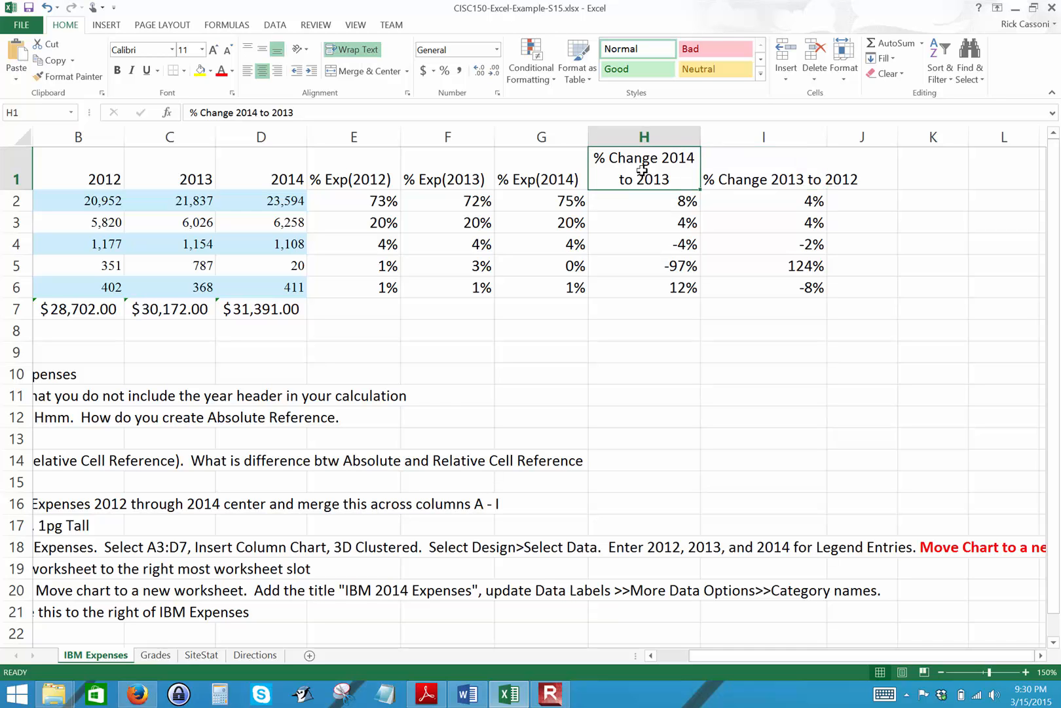
{"action": "left_click", "coordinate": [72, 78]}
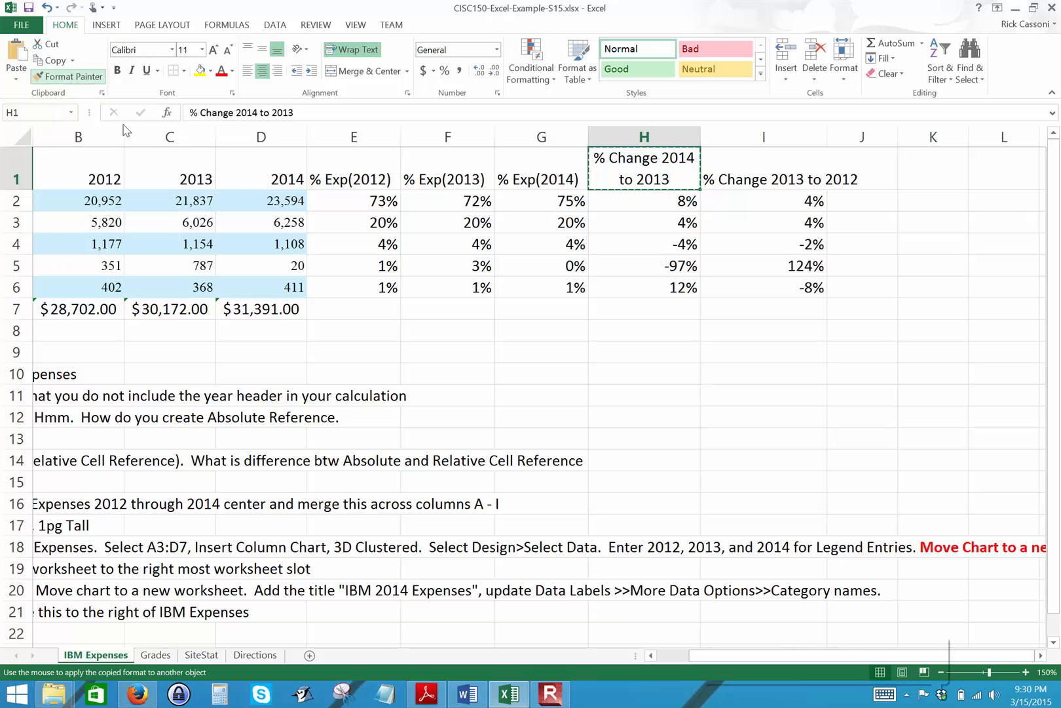
{"action": "left_click", "coordinate": [753, 166]}
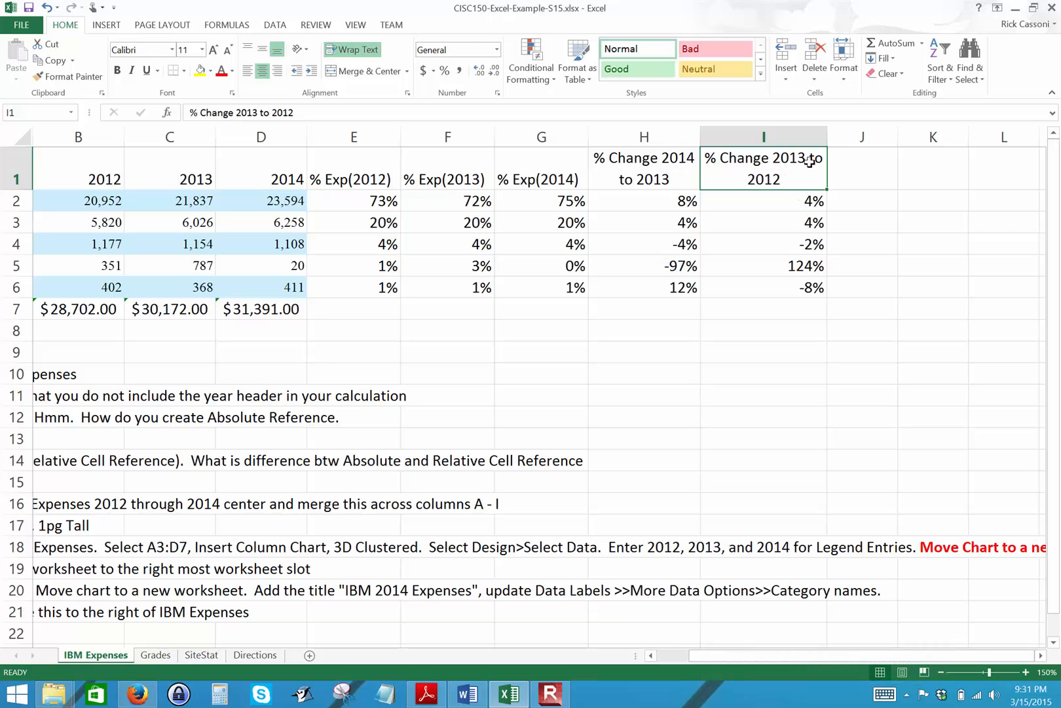
{"action": "mouse_move", "coordinate": [828, 133]}
{"action": "left_mouse_down"}
{"action": "mouse_move", "coordinate": [805, 144]}
{"action": "mouse_move", "coordinate": [816, 137]}
{"action": "left_mouse_up"}
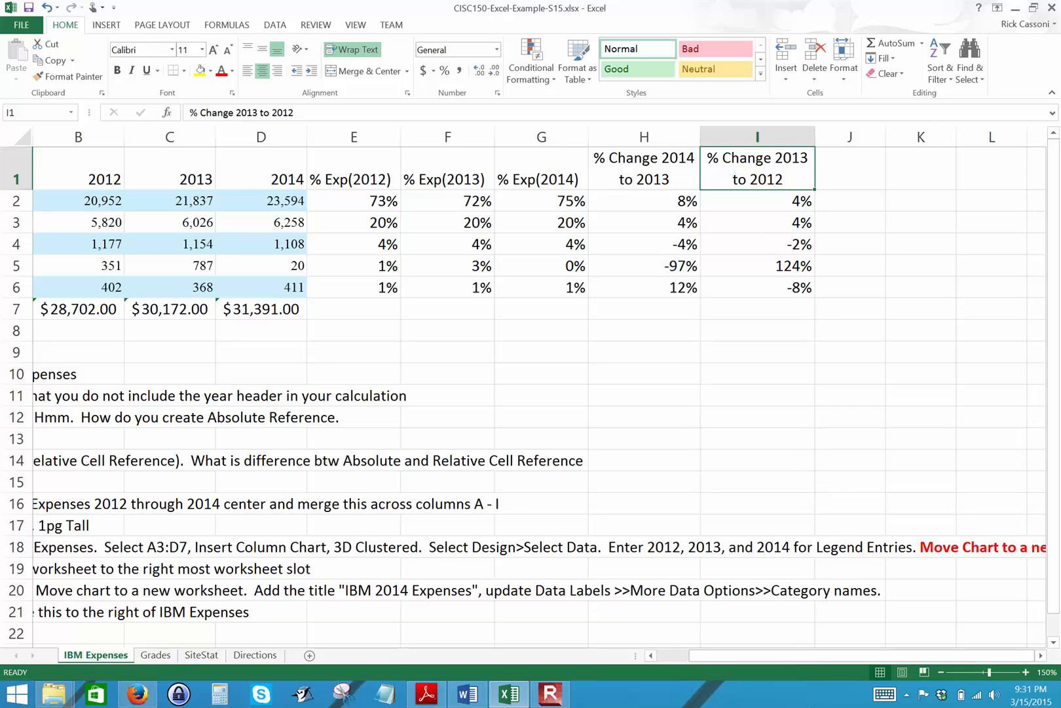
Highlight instruction 6 in cell A15 with yellow fill.
{"action": "left_click_drag", "start_coordinate": [830, 655], "coordinate": [699, 654]}
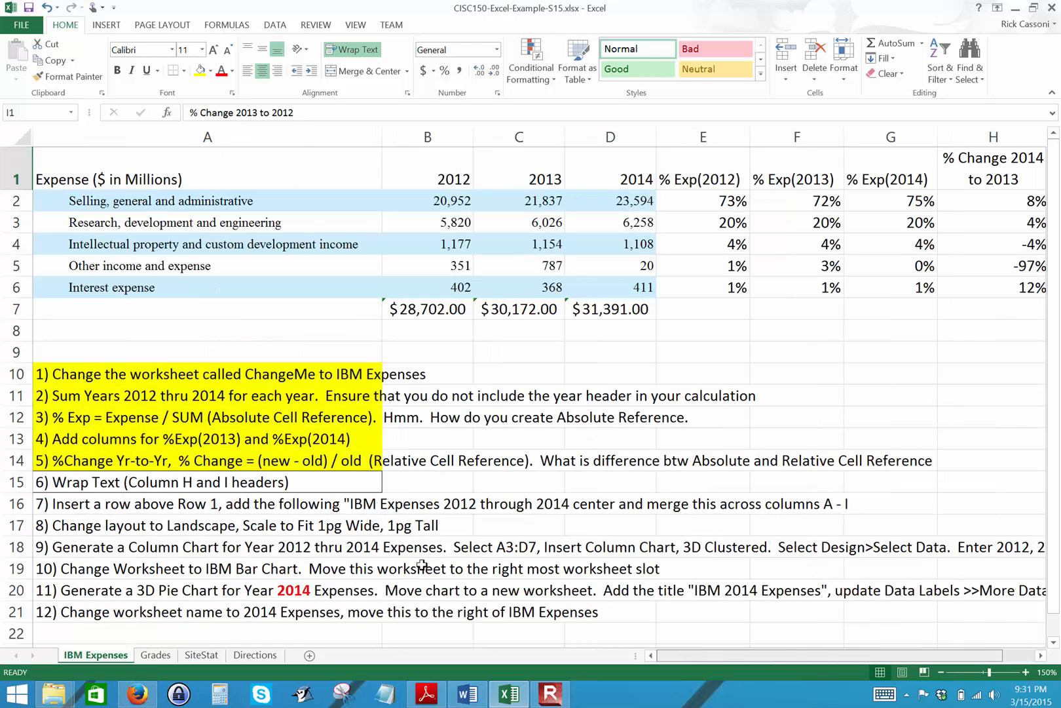
{"action": "left_click", "coordinate": [118, 483]}
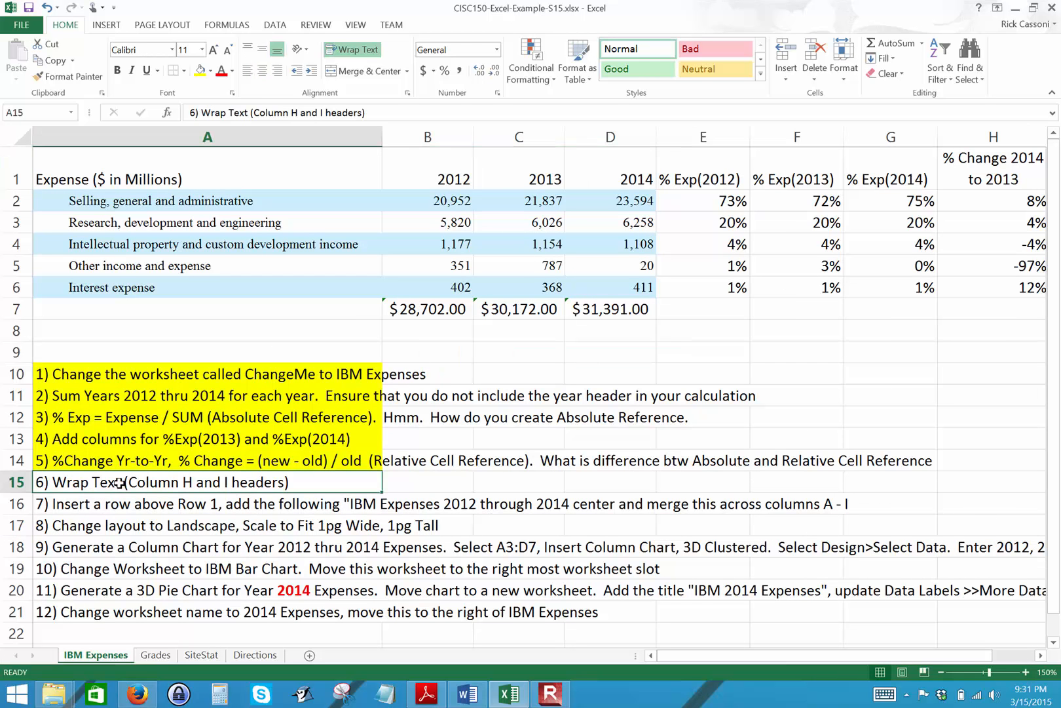
{"action": "left_click", "coordinate": [200, 70]}
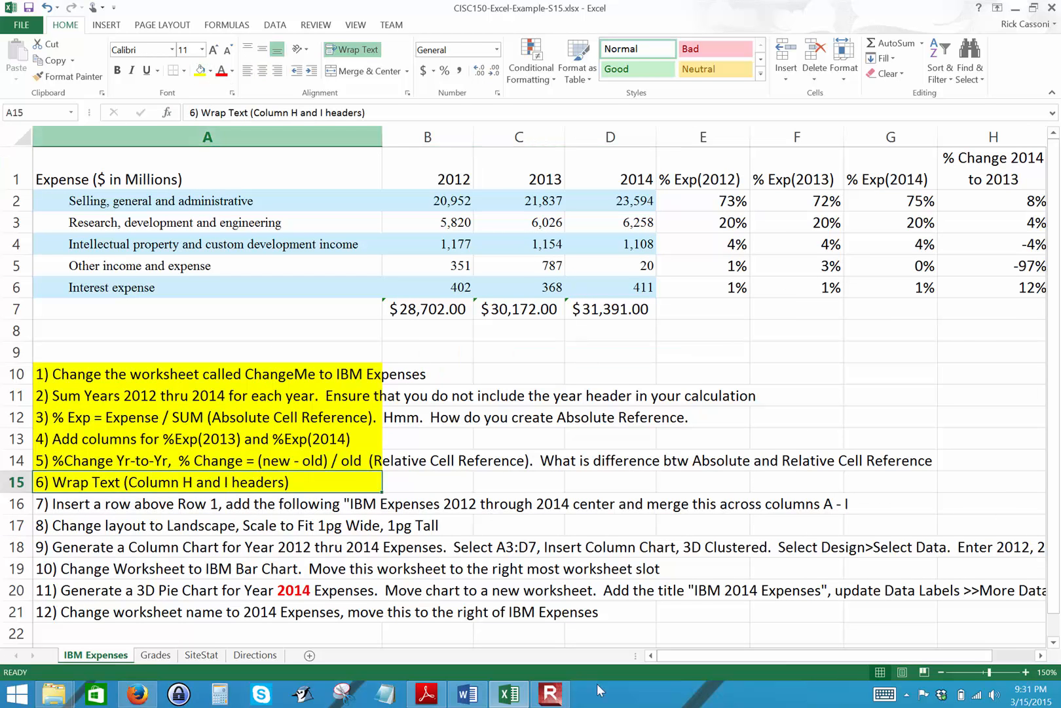
{"action": "left_click", "coordinate": [555, 698]}
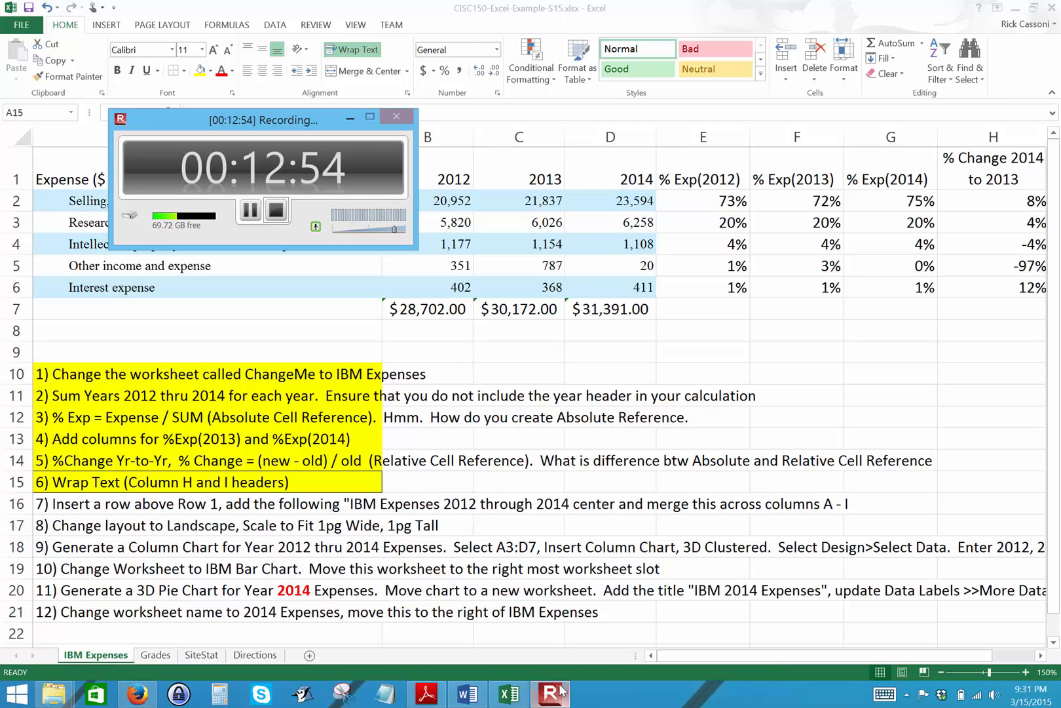